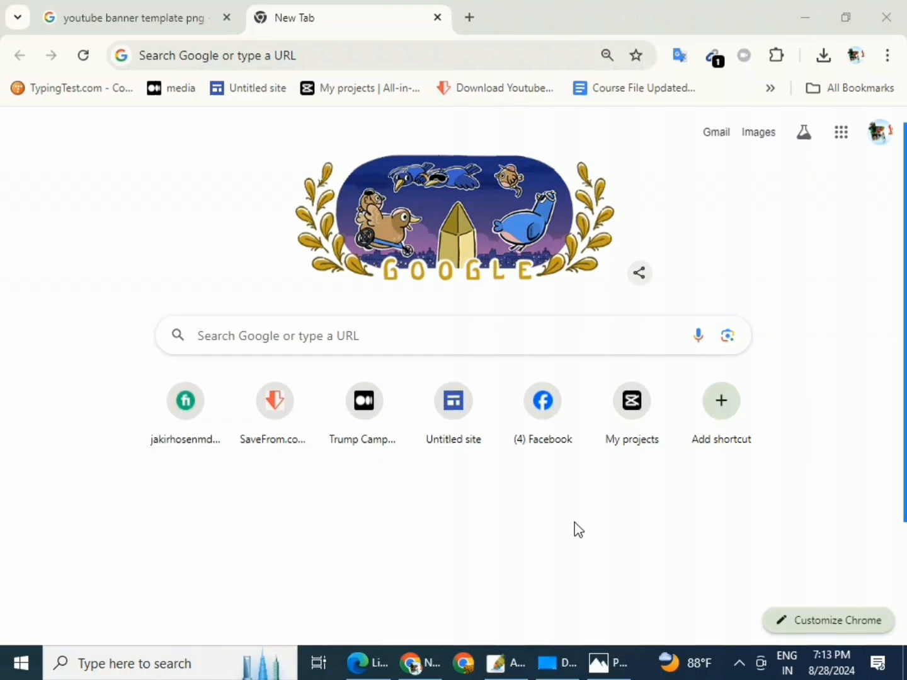
# Search Google for canva and open the official Canva website from the results.
pyautogui.click(300, 332)
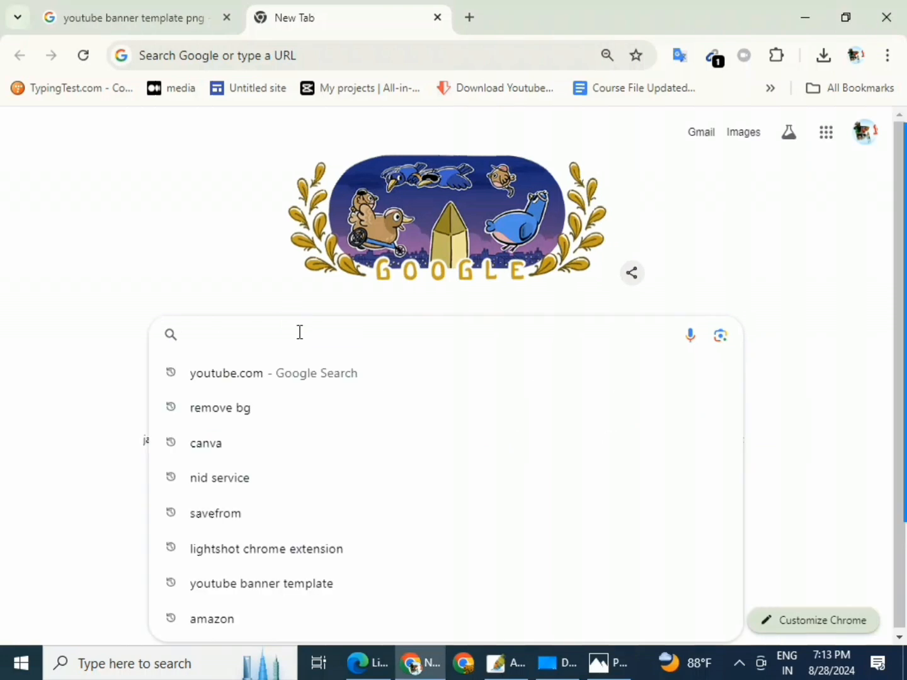
pyautogui.write('c')
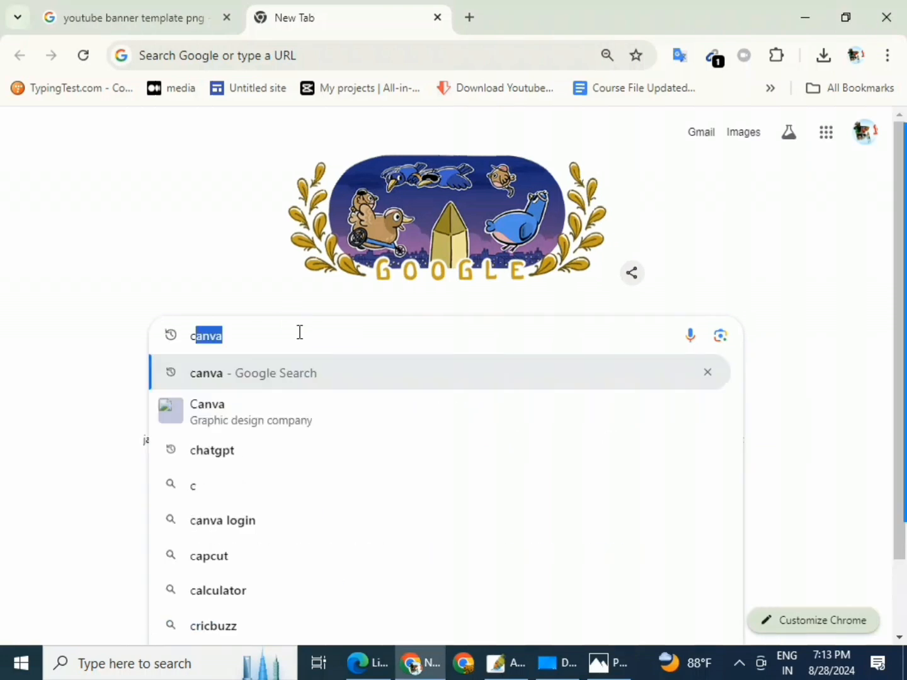
pyautogui.write('anva')
pyautogui.press('Return')
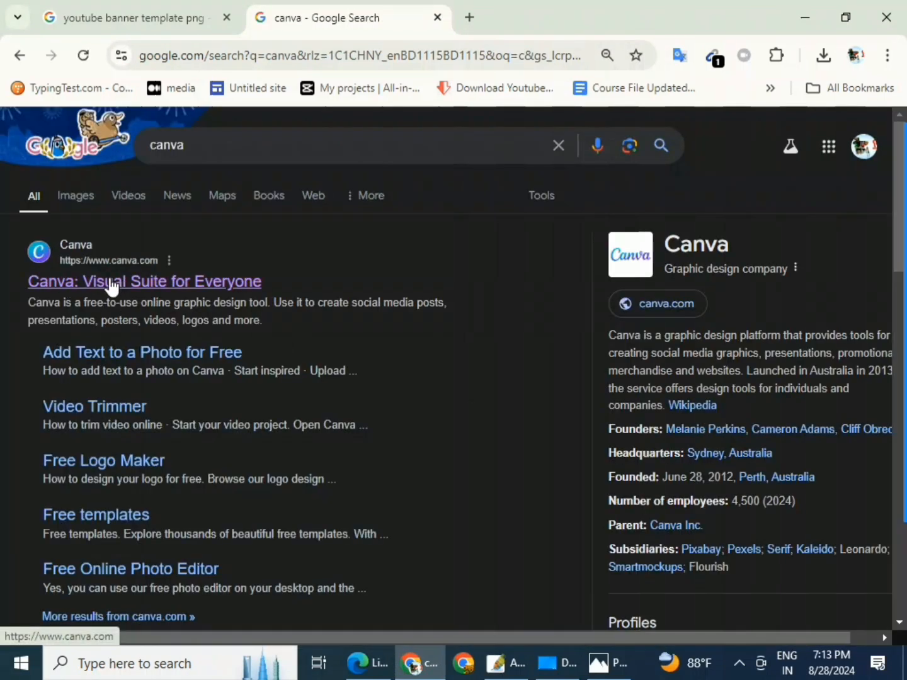
pyautogui.click(89, 292)
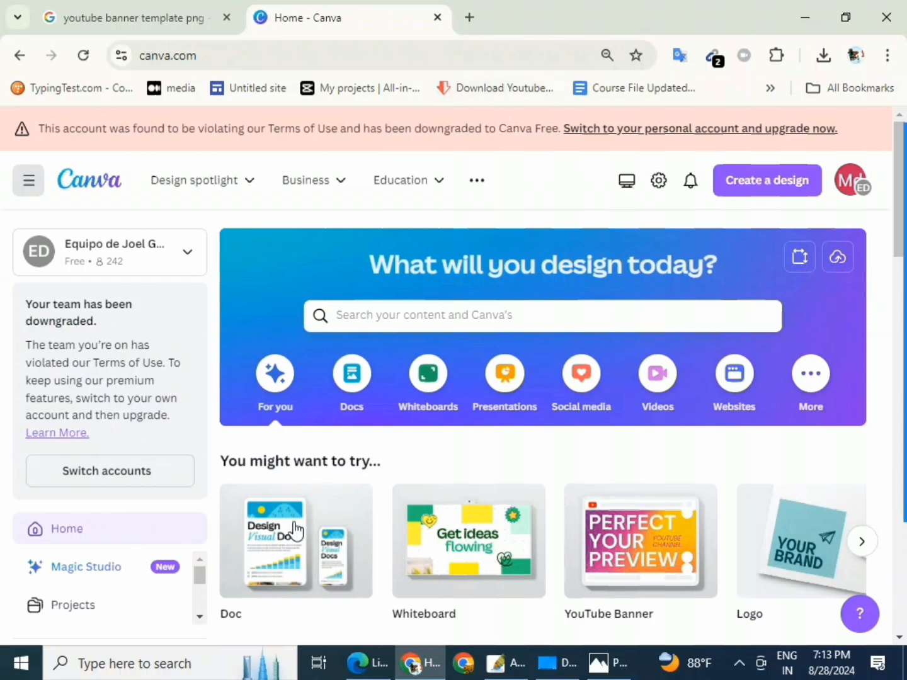
# Create a new YouTube Banner design and apply the recently used Gold Black Personal Development Diary template.
pyautogui.click(765, 186)
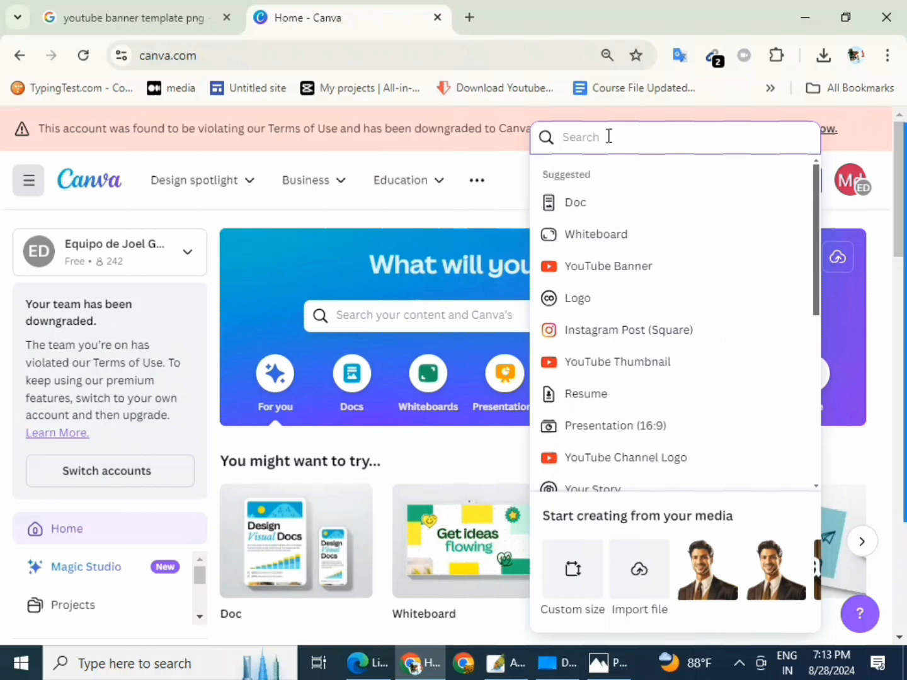
pyautogui.click(653, 269)
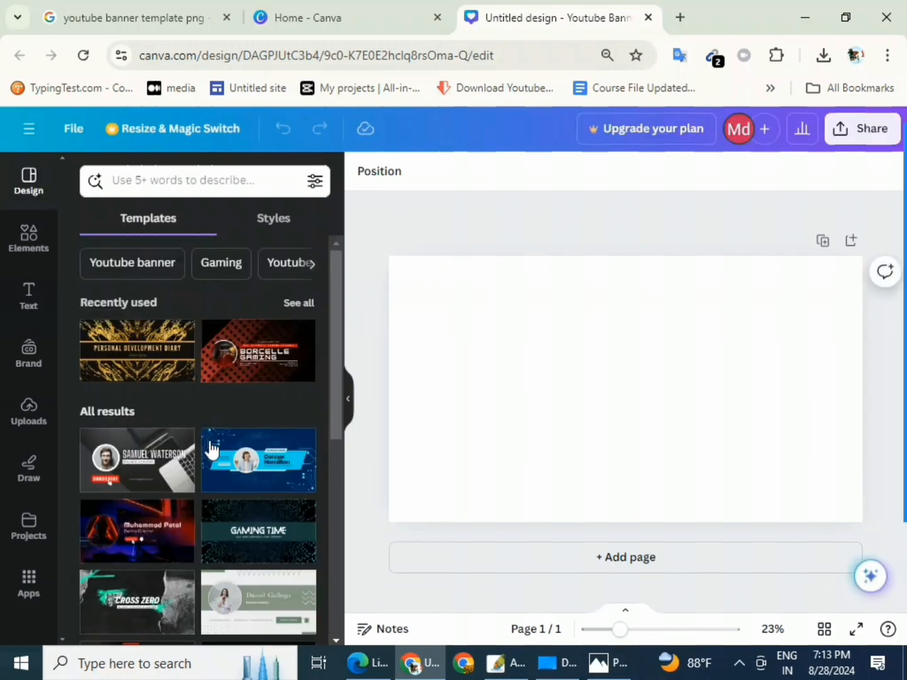
pyautogui.scroll(-10, 183, 542)
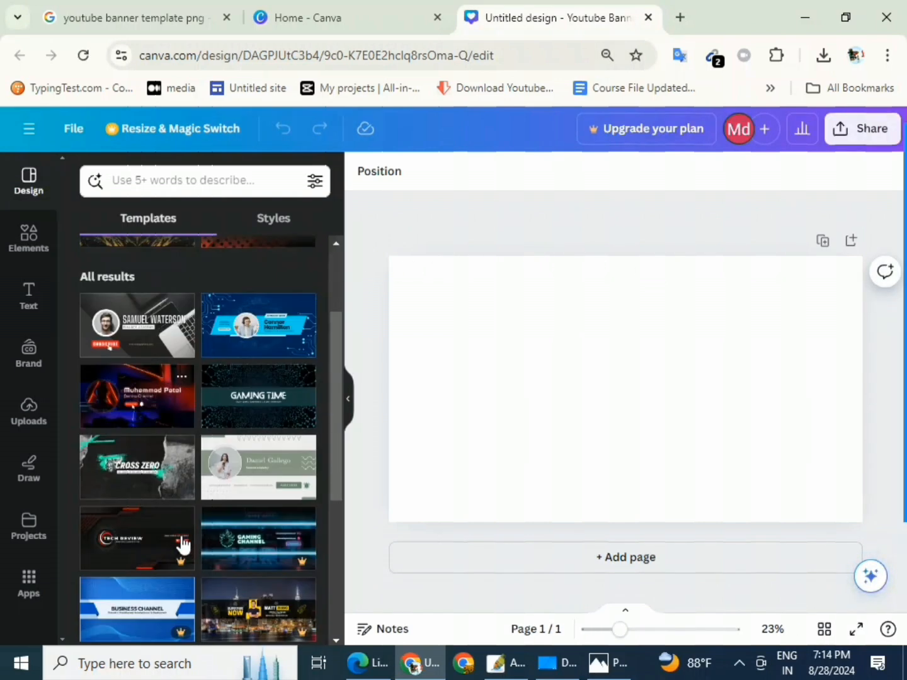
pyautogui.scroll(-10, 232, 515)
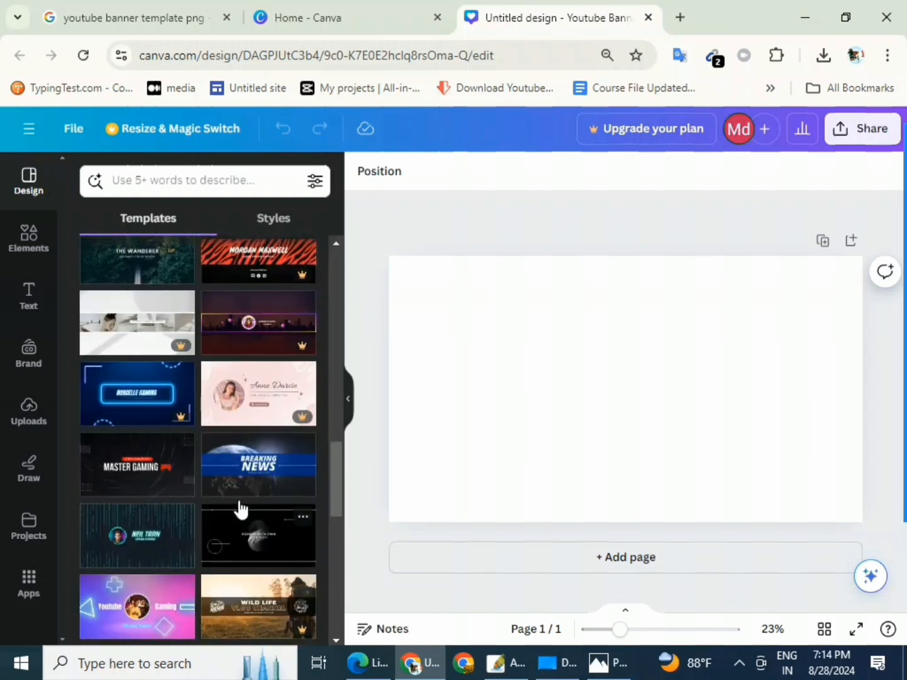
pyautogui.scroll(20, 240, 508)
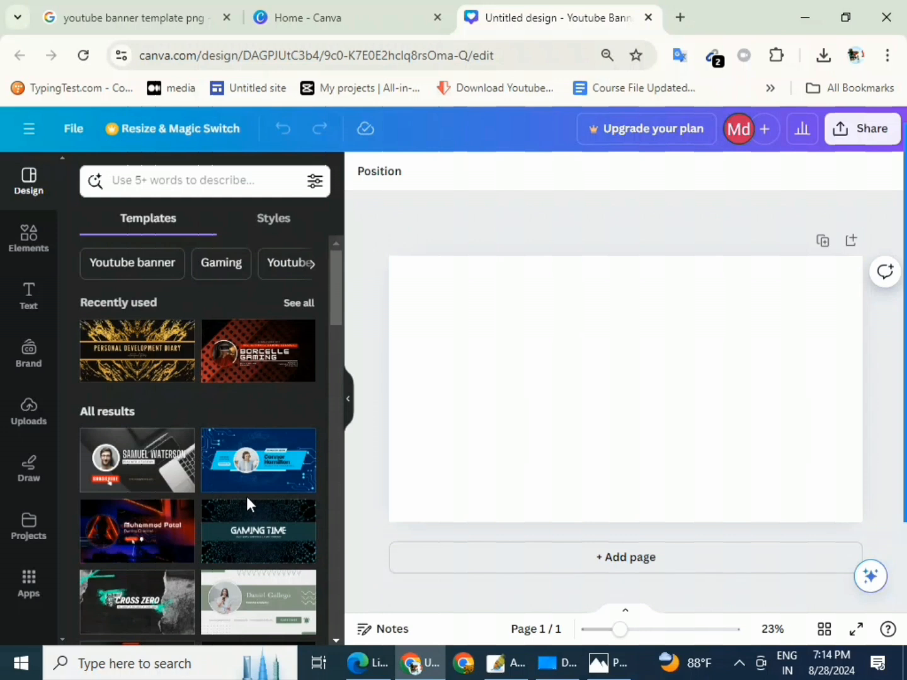
pyautogui.click(130, 344)
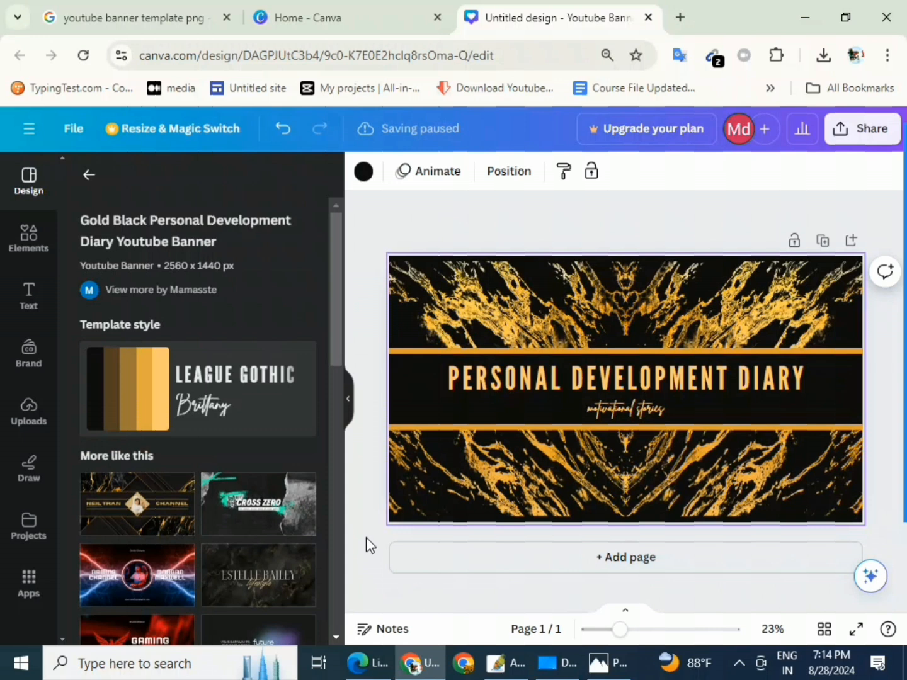
# Examine the mobile, desktop and full-size areas on the YouTube banner template image in the other browser tab.
pyautogui.click(123, 17)
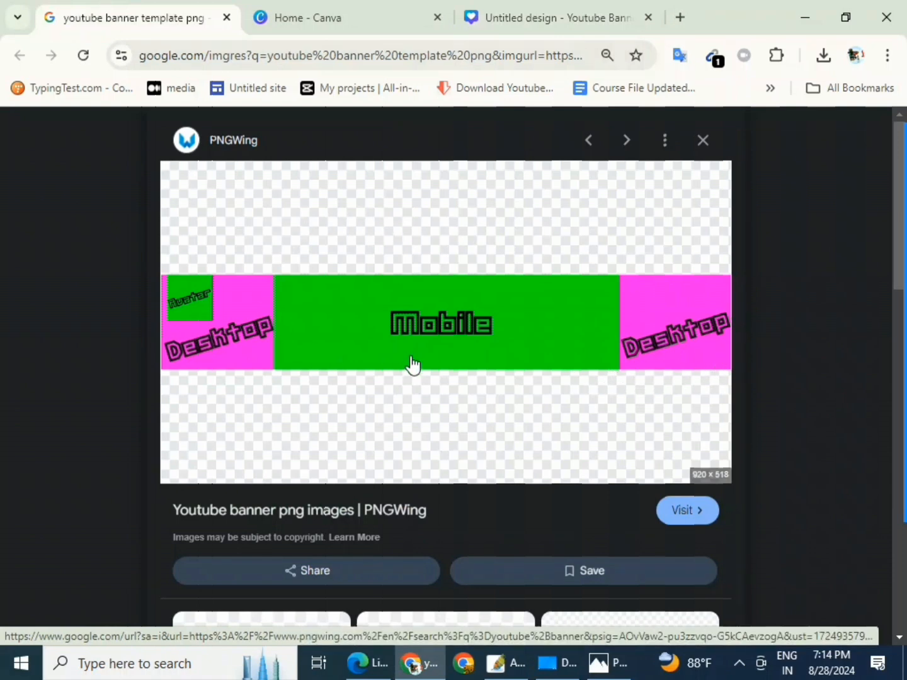
pyautogui.press('super+shift+s')
pyautogui.moveTo(273, 268); pyautogui.dragTo(619, 378)
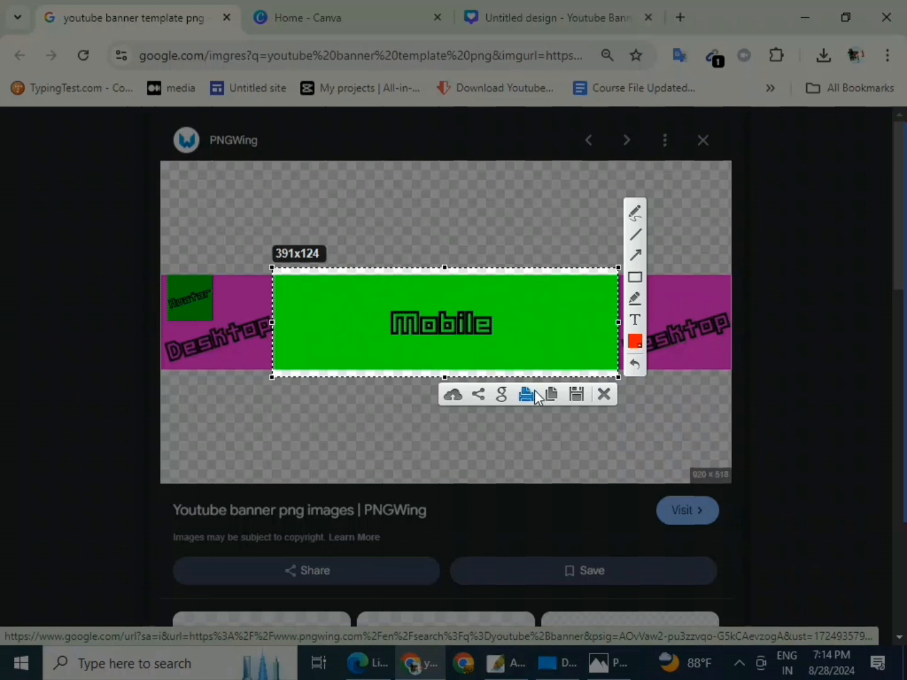
pyautogui.click(603, 395)
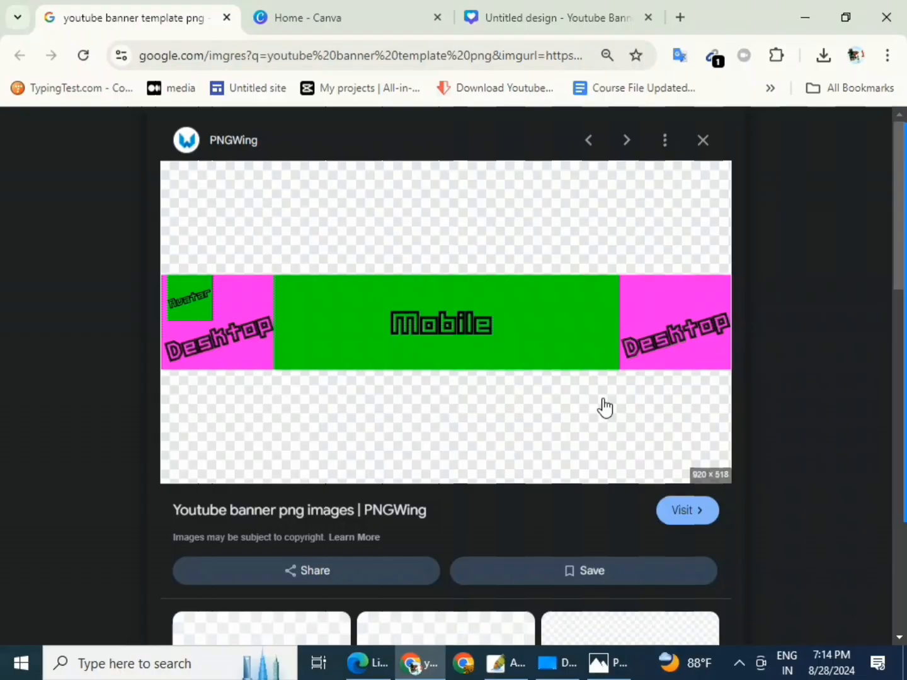
pyautogui.press('Print')
pyautogui.moveTo(155, 269); pyautogui.dragTo(740, 374)
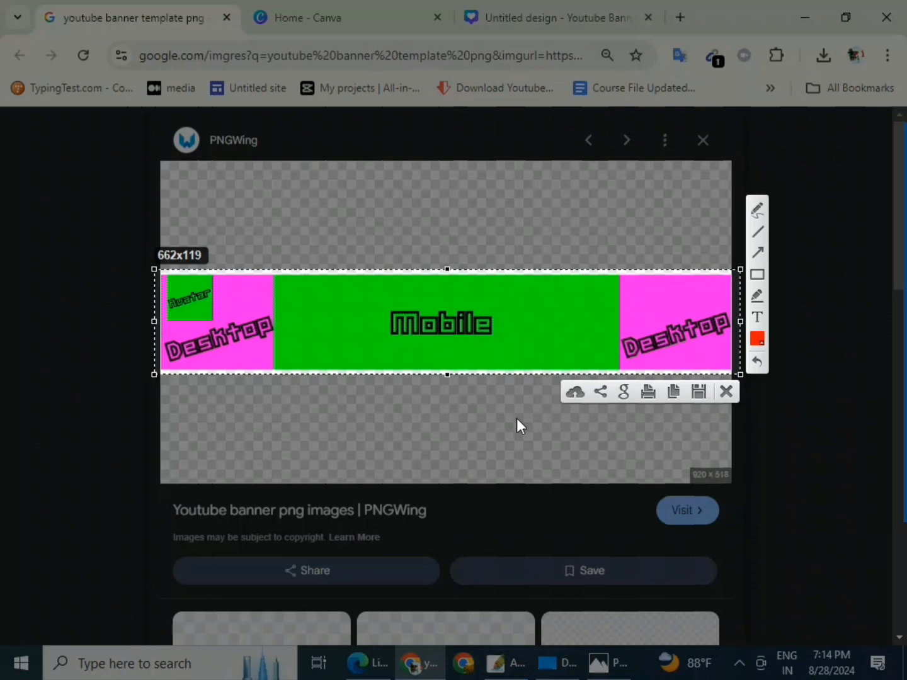
pyautogui.click(727, 390)
pyautogui.press('Print')
pyautogui.moveTo(164, 162); pyautogui.dragTo(725, 479)
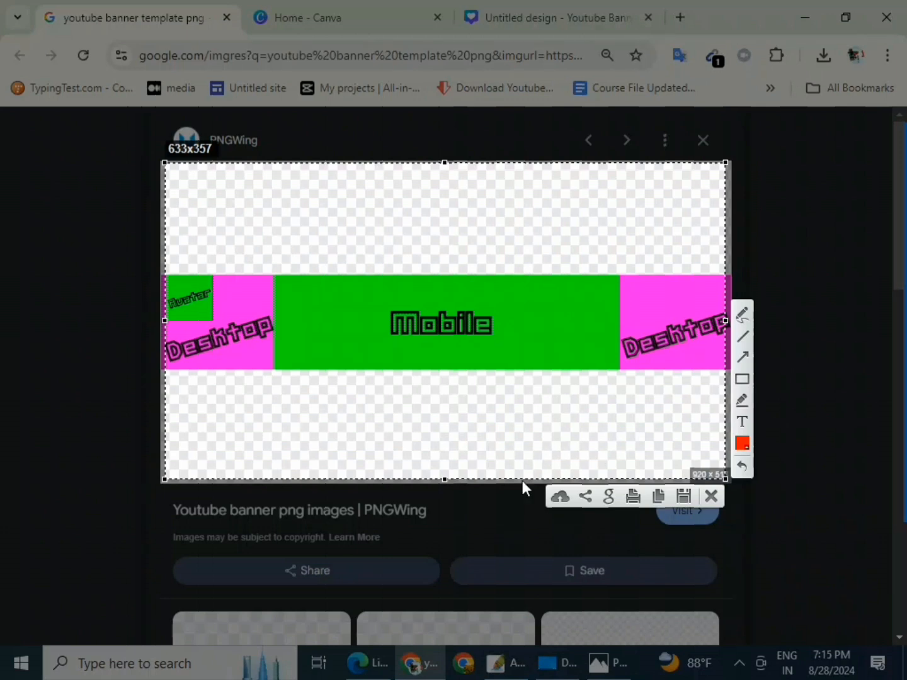
pyautogui.click(711, 496)
# Return to the banner design and replace its PERSONAL DEVELOPMENT DIARY heading with "ABC TECH".
pyautogui.click(523, 15)
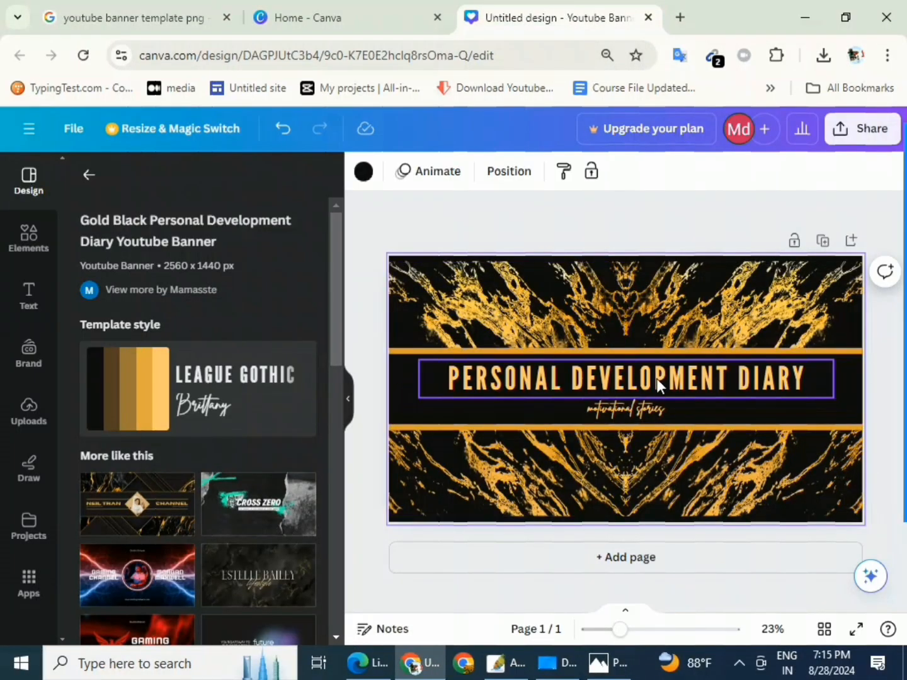
pyautogui.doubleClick(591, 377)
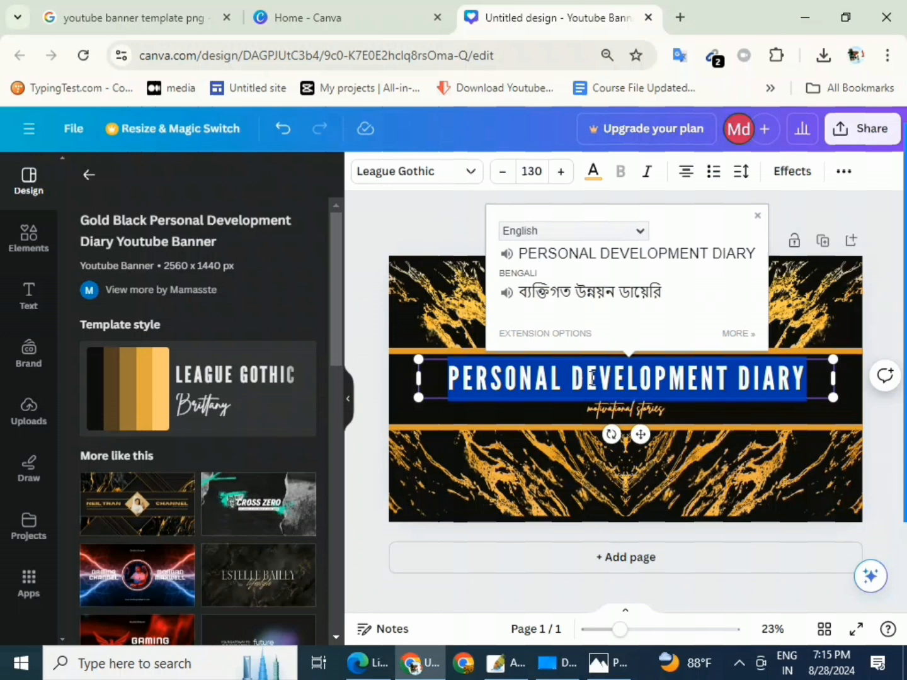
pyautogui.write('A')
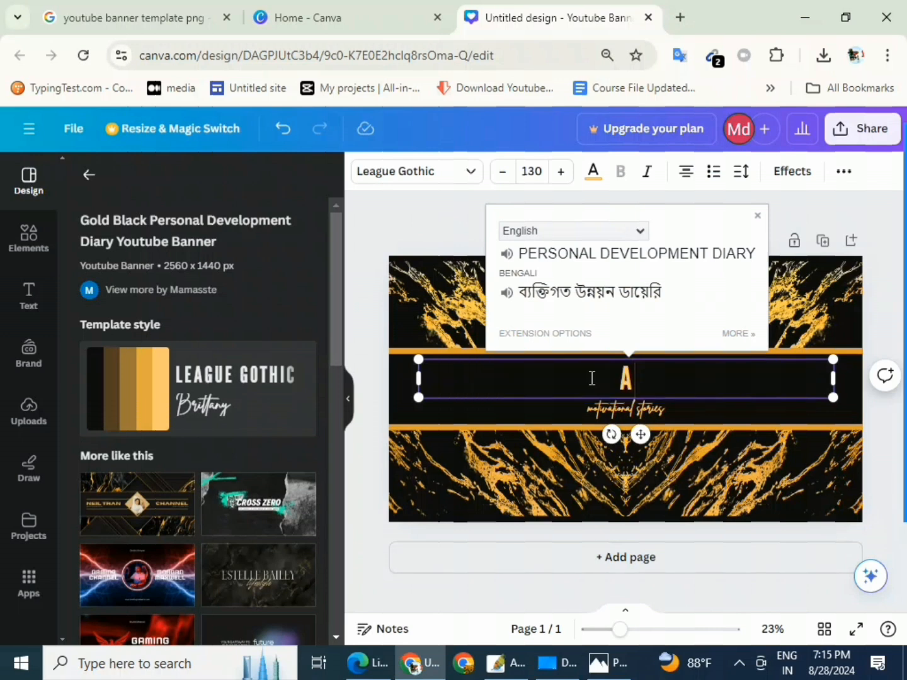
pyautogui.write('BC TECH')
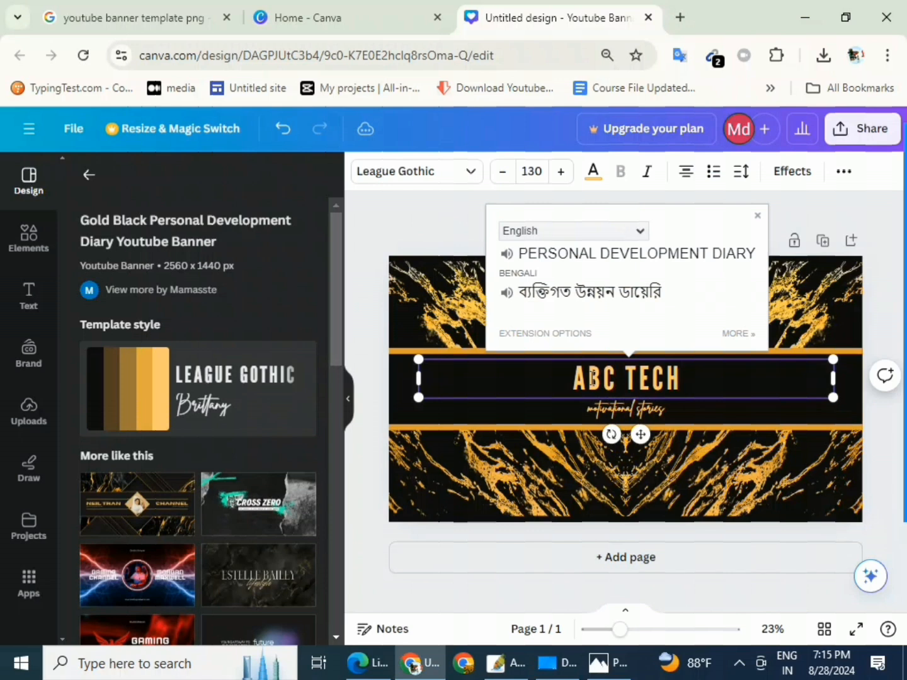
# Set the font of the whole ABC TECH heading to Brick Sans.
pyautogui.tripleClick(630, 383)
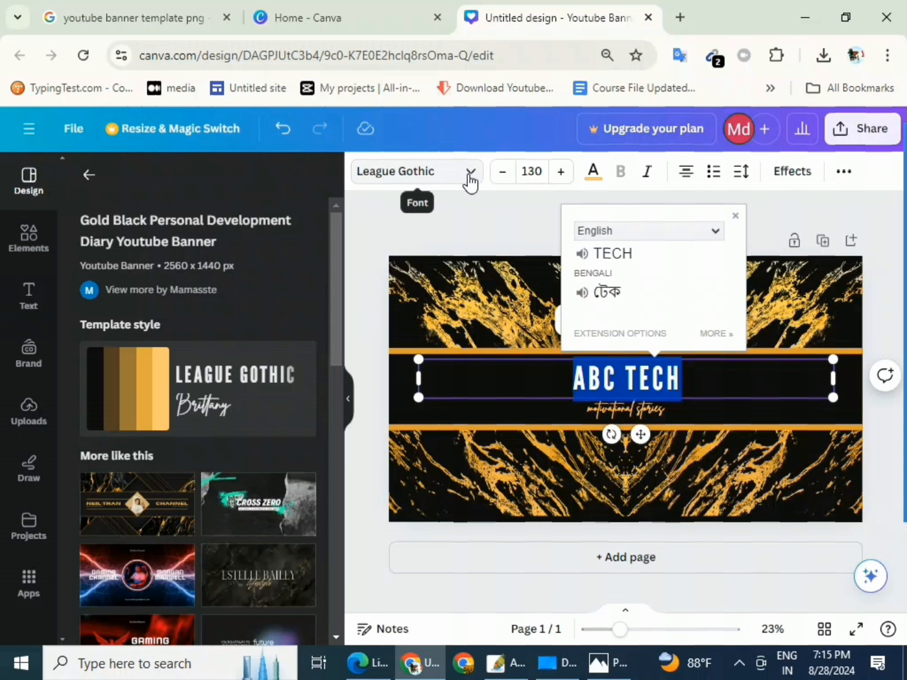
pyautogui.click(349, 400)
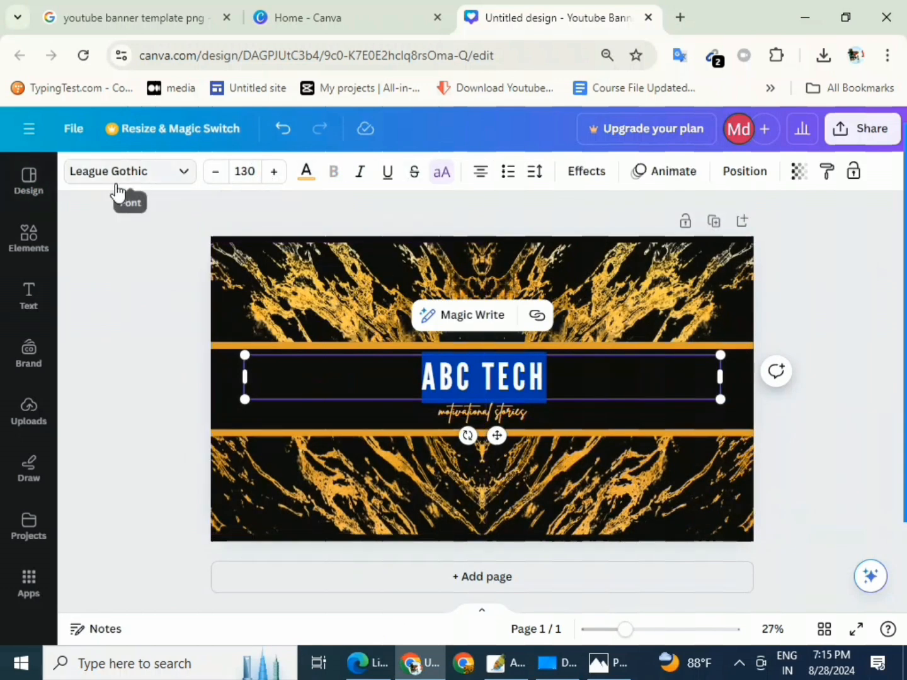
pyautogui.click(183, 172)
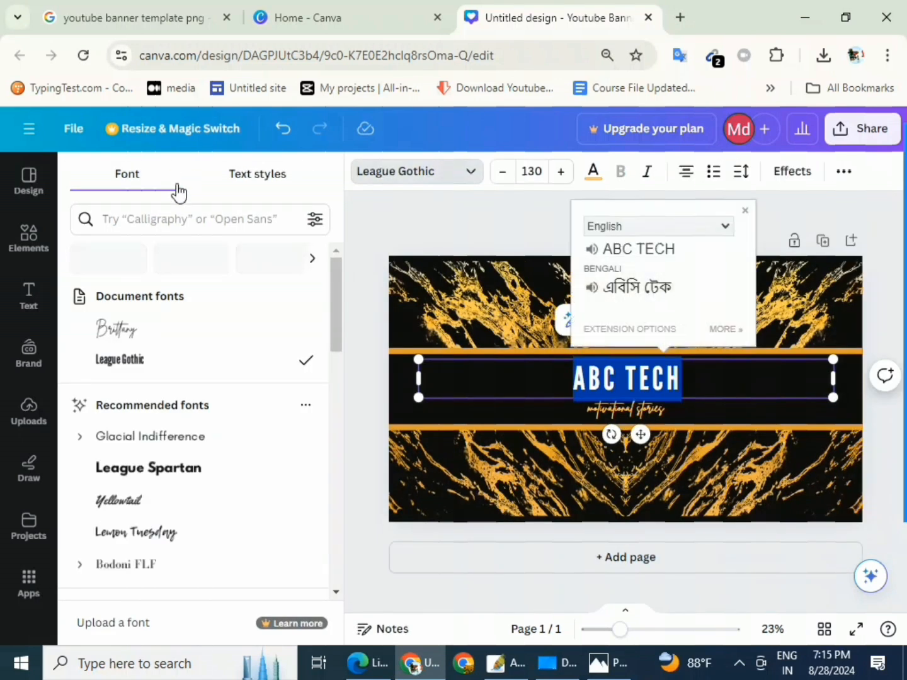
pyautogui.scroll(-3, 172, 482)
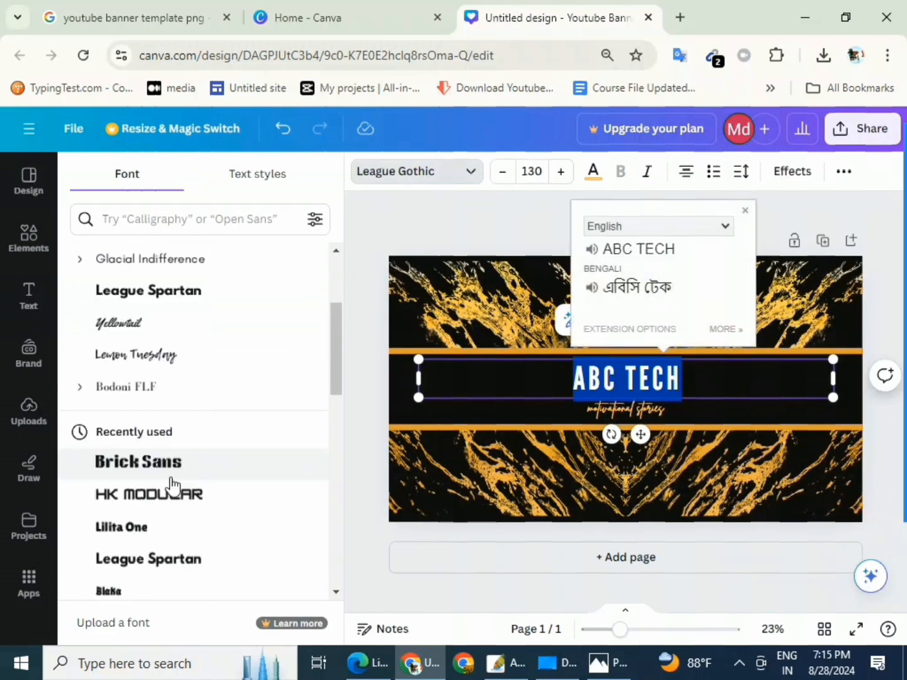
pyautogui.click(149, 462)
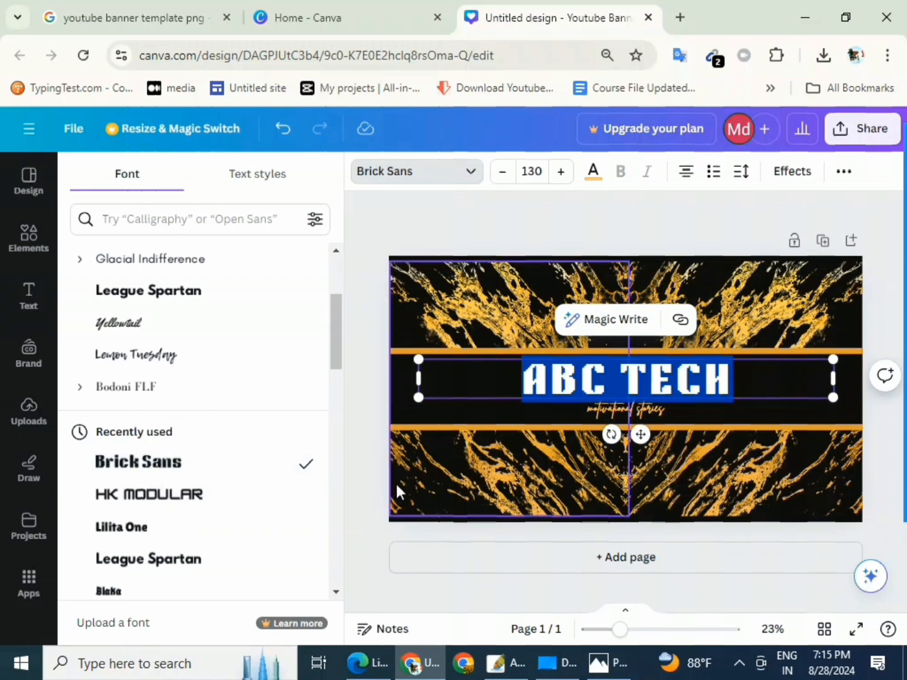
pyautogui.click(343, 413)
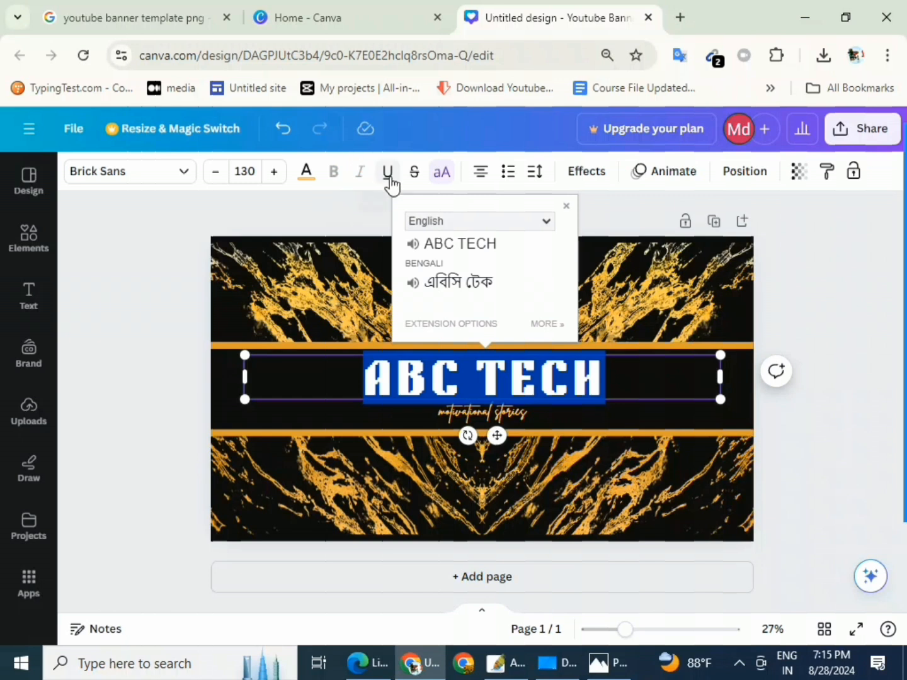
# Try underlining the full ABC TECH heading.
pyautogui.click(321, 243)
pyautogui.click(392, 390)
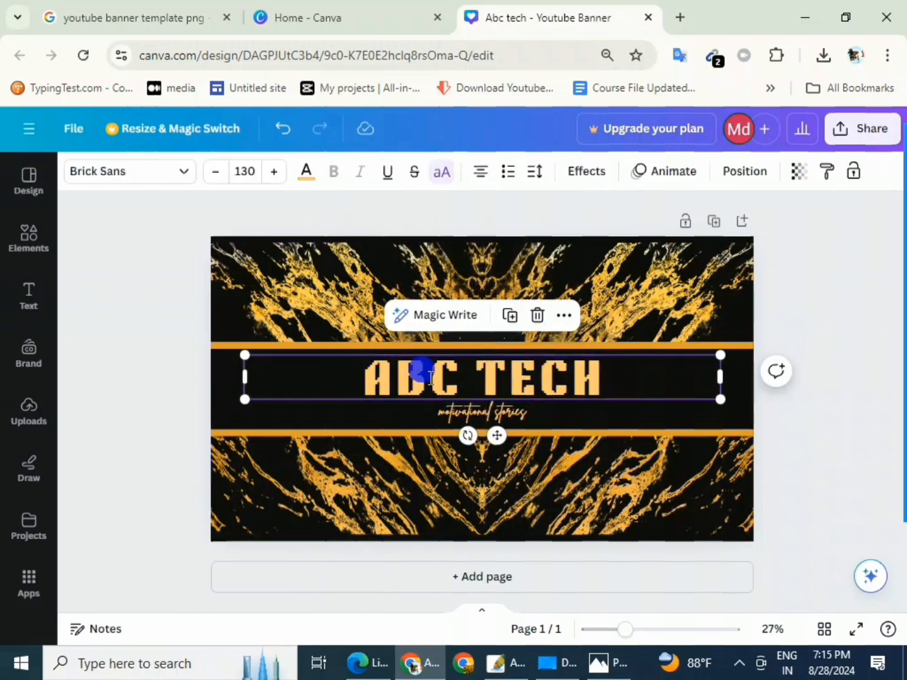
pyautogui.doubleClick(431, 378)
pyautogui.moveTo(654, 368); pyautogui.dragTo(314, 377)
pyautogui.click(383, 172)
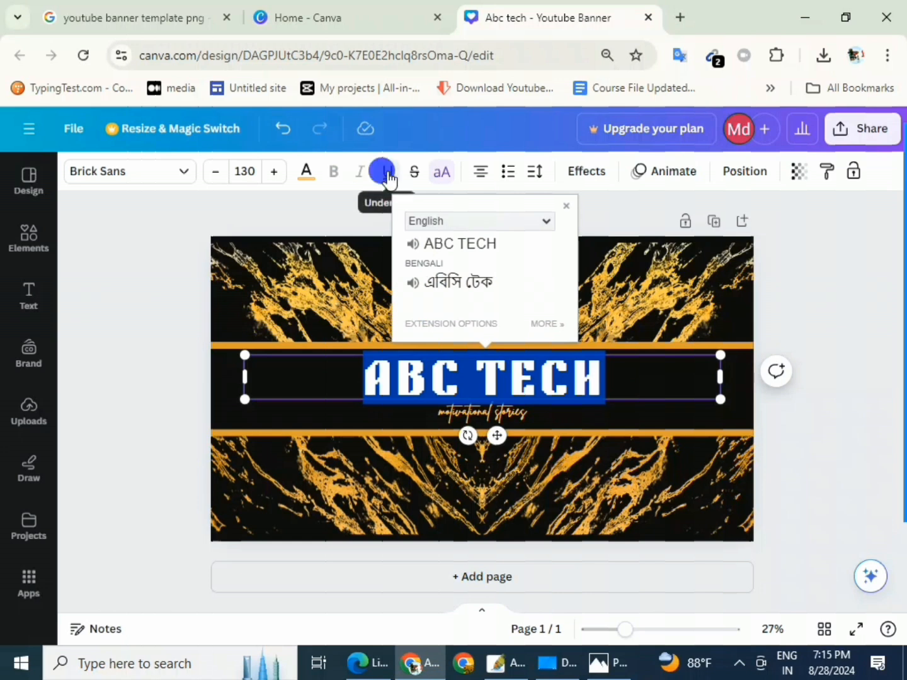
pyautogui.click(385, 175)
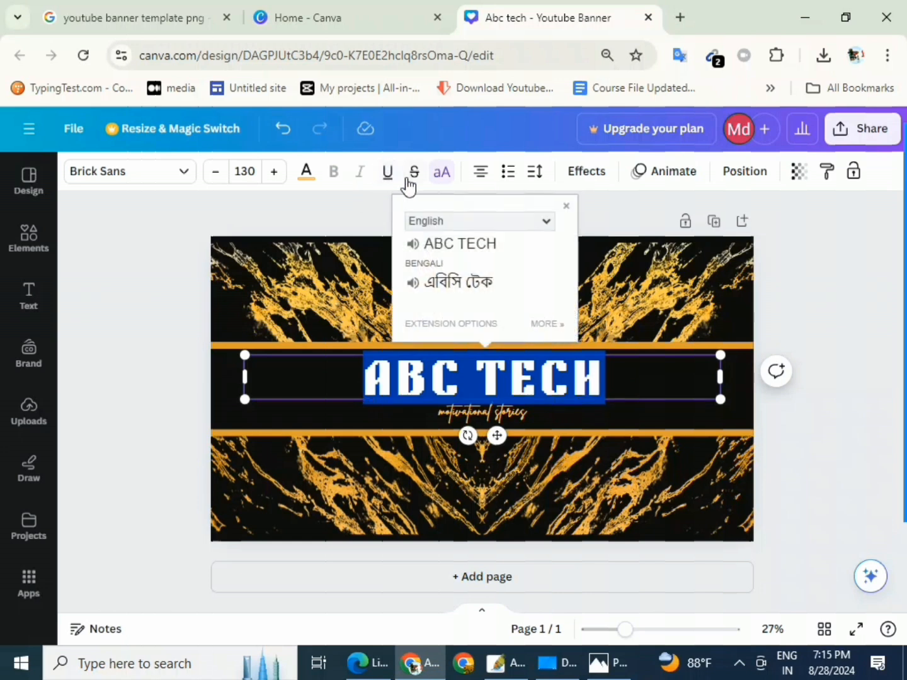
# Try other text alignments and a bulleted list on the ABC TECH heading, returning it to centred plain text.
pyautogui.click(483, 177)
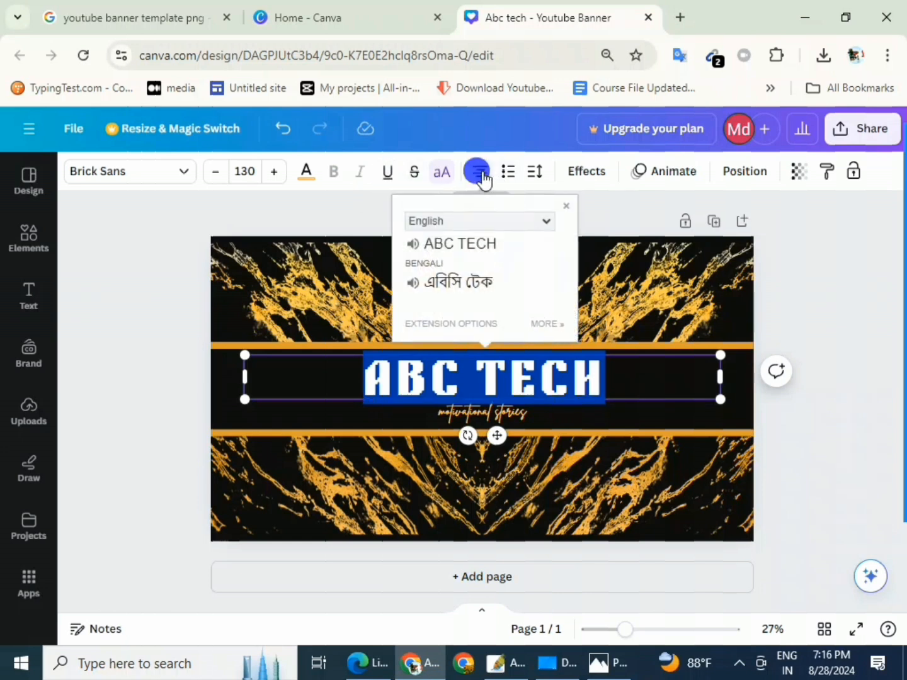
pyautogui.click(504, 178)
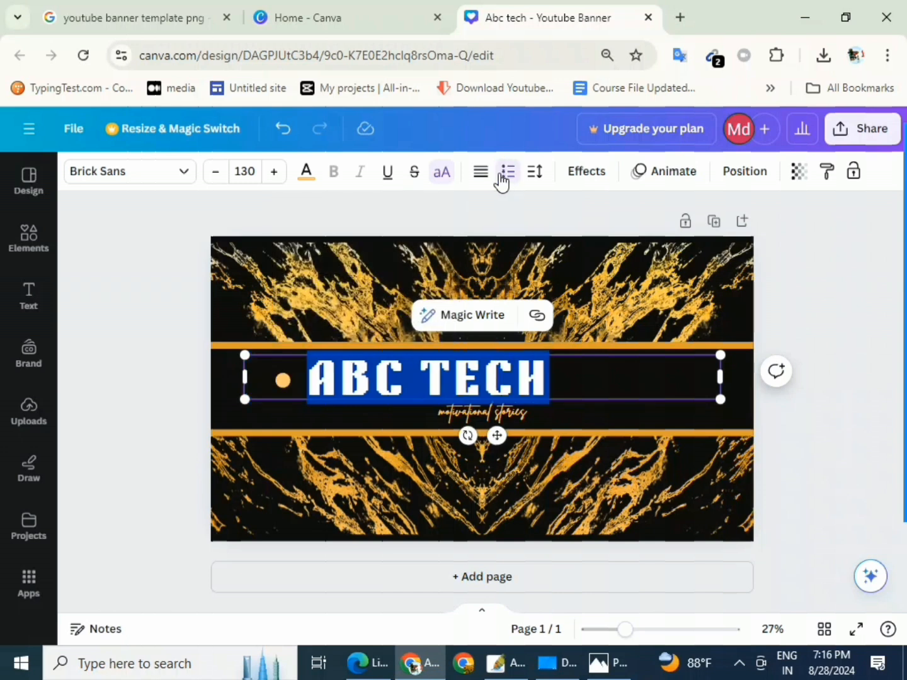
pyautogui.click(295, 378)
pyautogui.press('BackSpace')
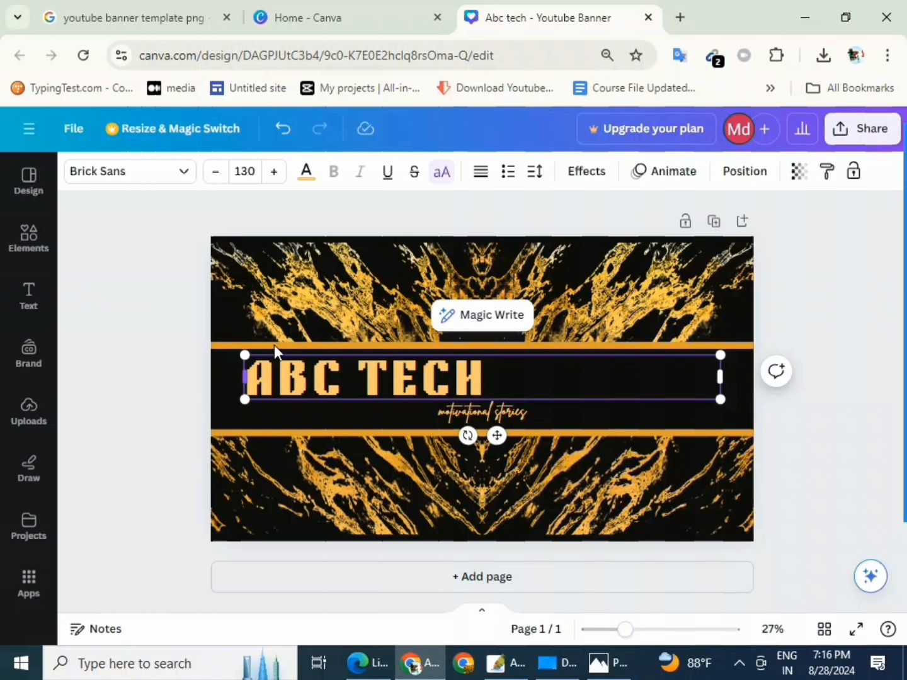
pyautogui.click(483, 179)
pyautogui.click(480, 175)
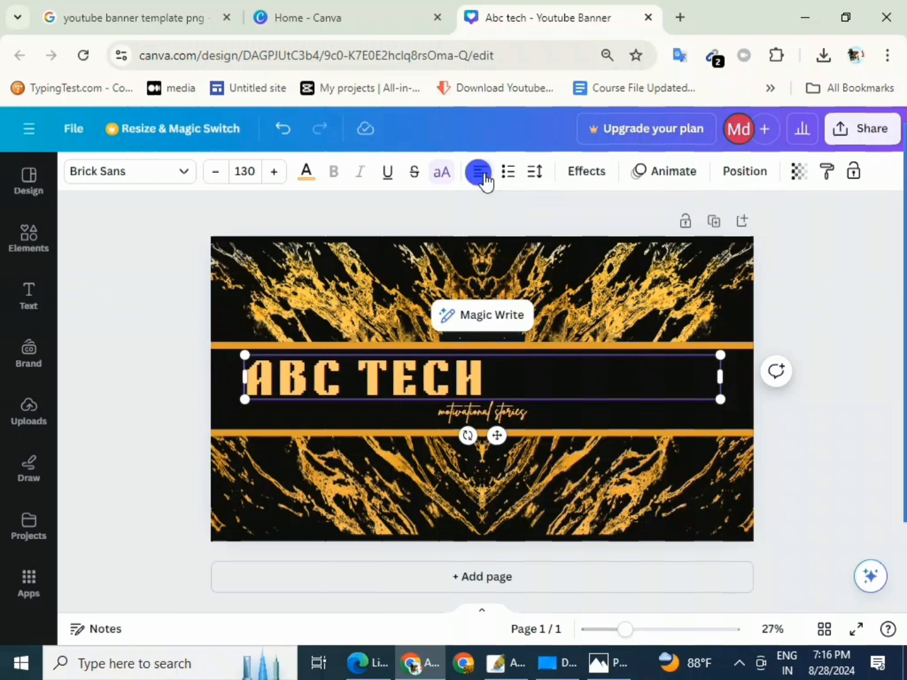
# Delete the "motivational stories" subtitle below the ABC TECH heading.
pyautogui.click(386, 287)
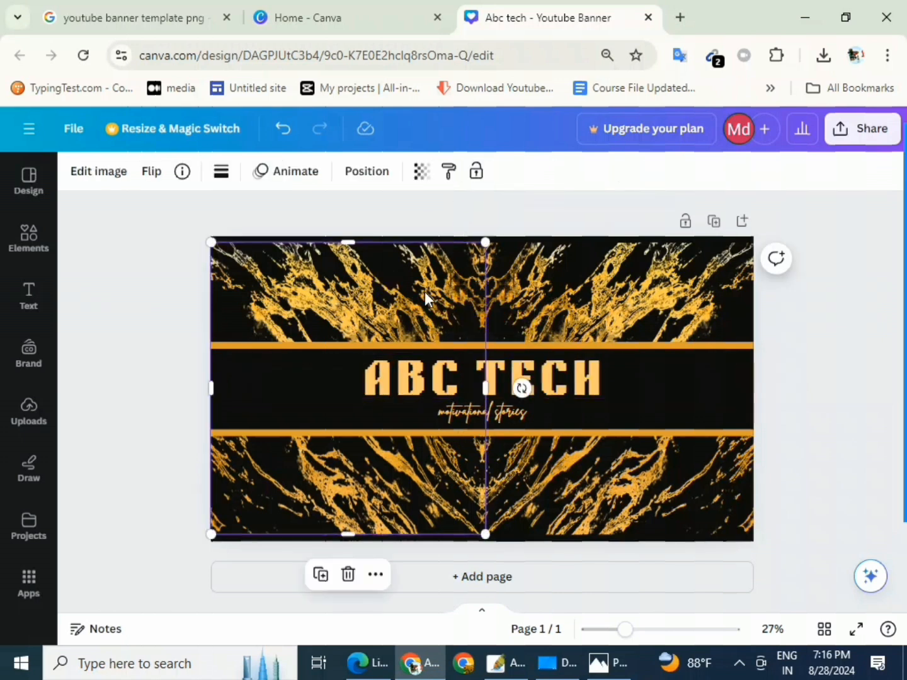
pyautogui.click(521, 327)
pyautogui.click(422, 479)
pyautogui.click(451, 411)
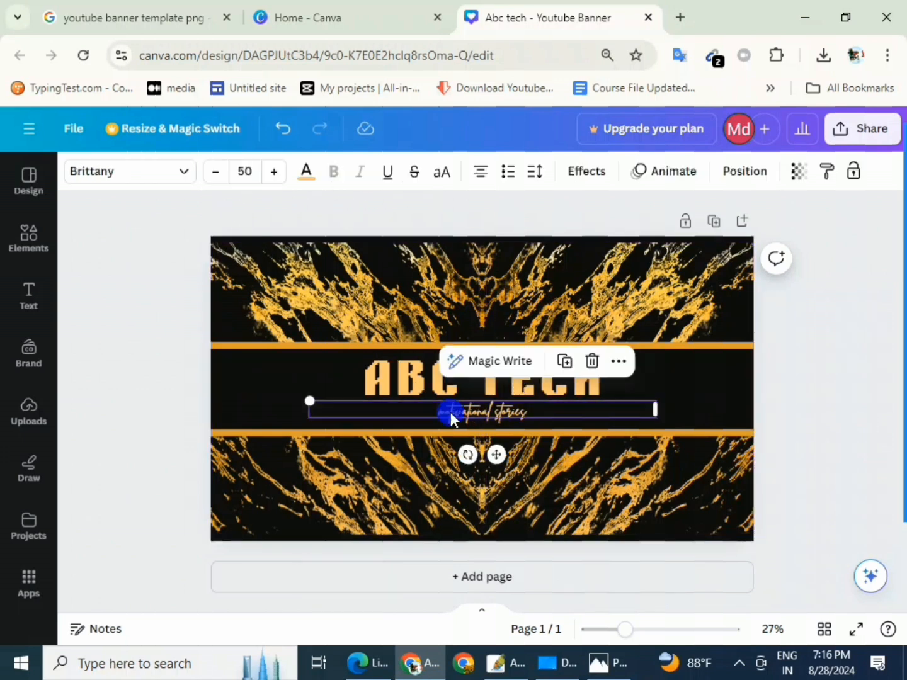
pyautogui.click(536, 361)
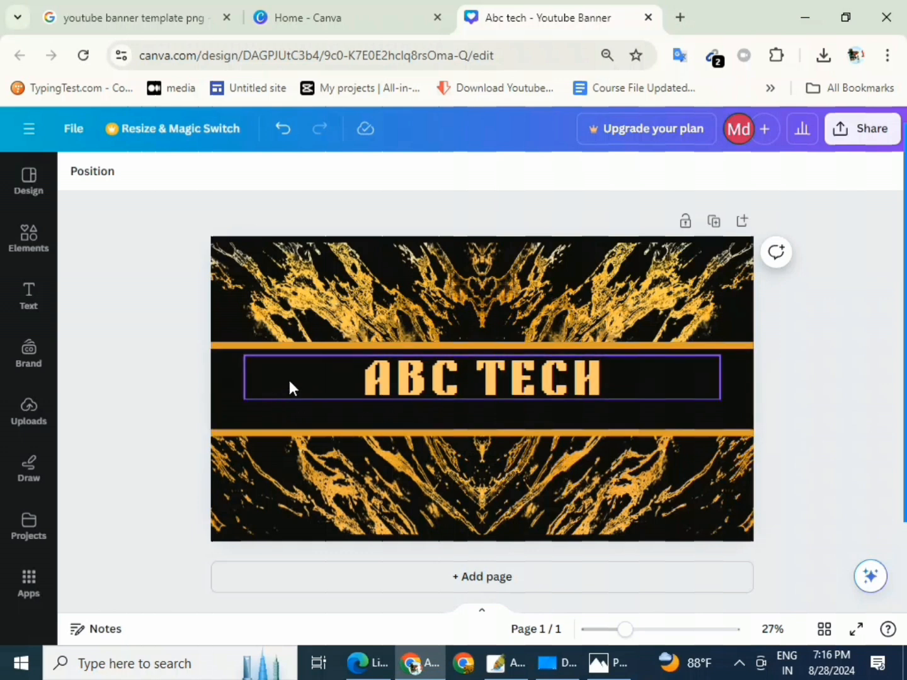
# Add the recently used red YouTube play icon to the banner and place it directly before the ABC TECH heading.
pyautogui.click(328, 388)
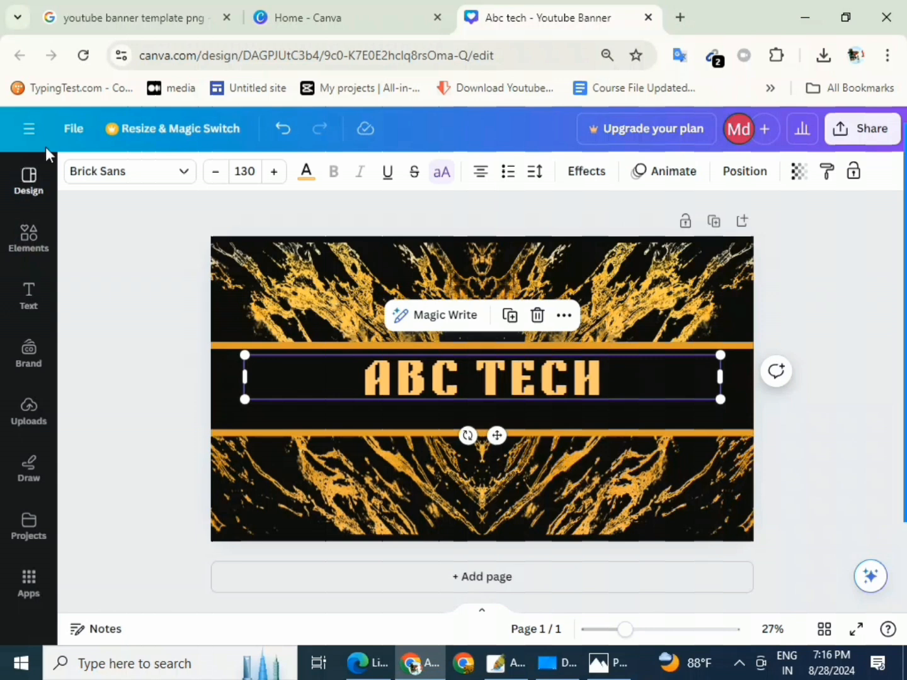
pyautogui.click(24, 246)
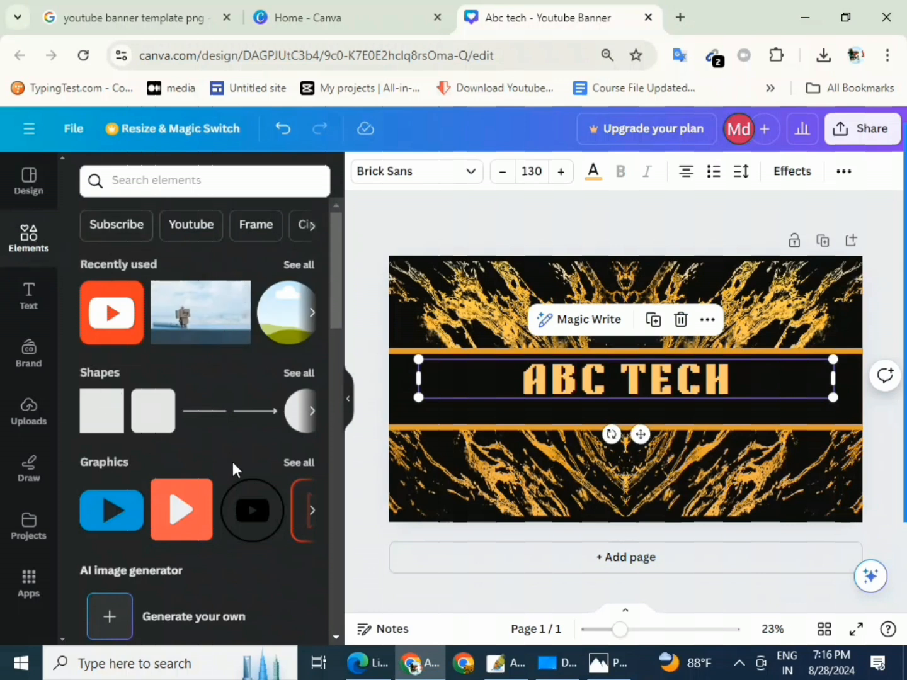
pyautogui.scroll(-3, 235, 469)
pyautogui.scroll(-10, 234, 473)
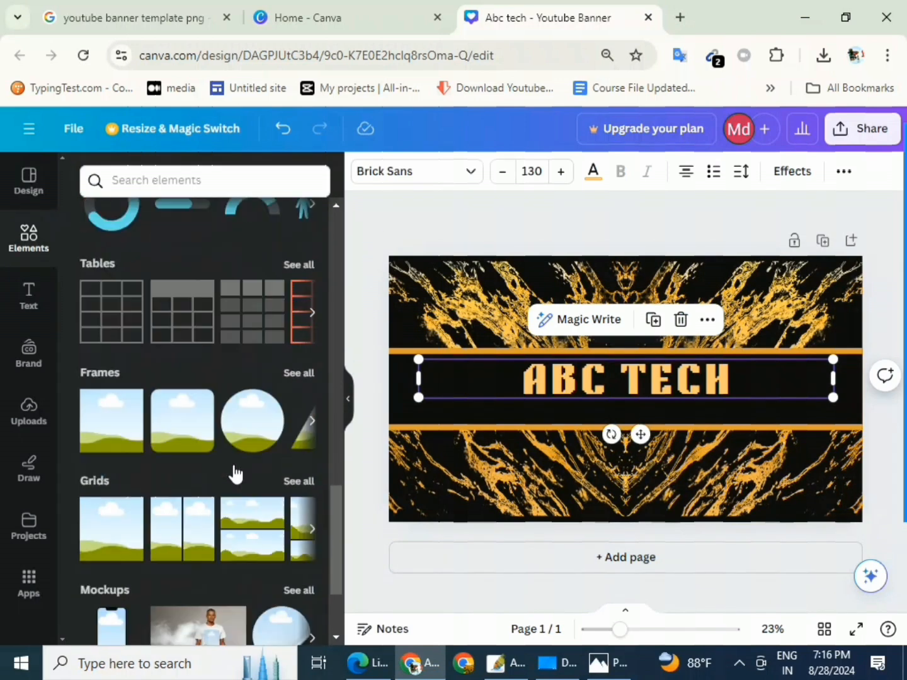
pyautogui.scroll(-3, 234, 473)
pyautogui.scroll(15, 233, 473)
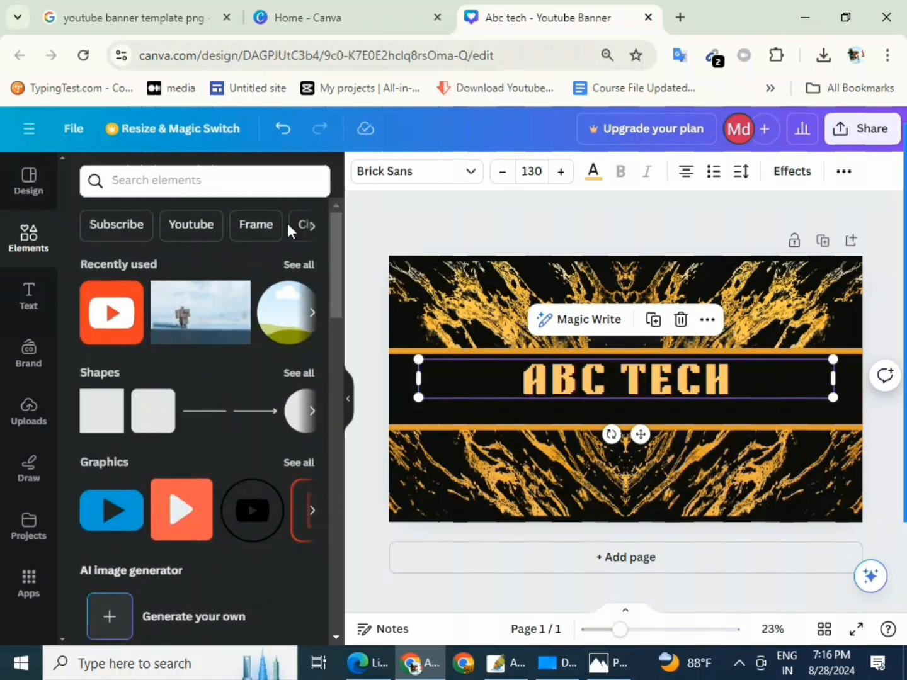
pyautogui.click(104, 326)
pyautogui.moveTo(604, 417); pyautogui.dragTo(481, 375)
# Shift the ABC TECH heading slightly left and down so it lines up beside the YouTube icon.
pyautogui.click(630, 377)
pyautogui.moveTo(630, 377); pyautogui.dragTo(619, 382)
pyautogui.click(777, 416)
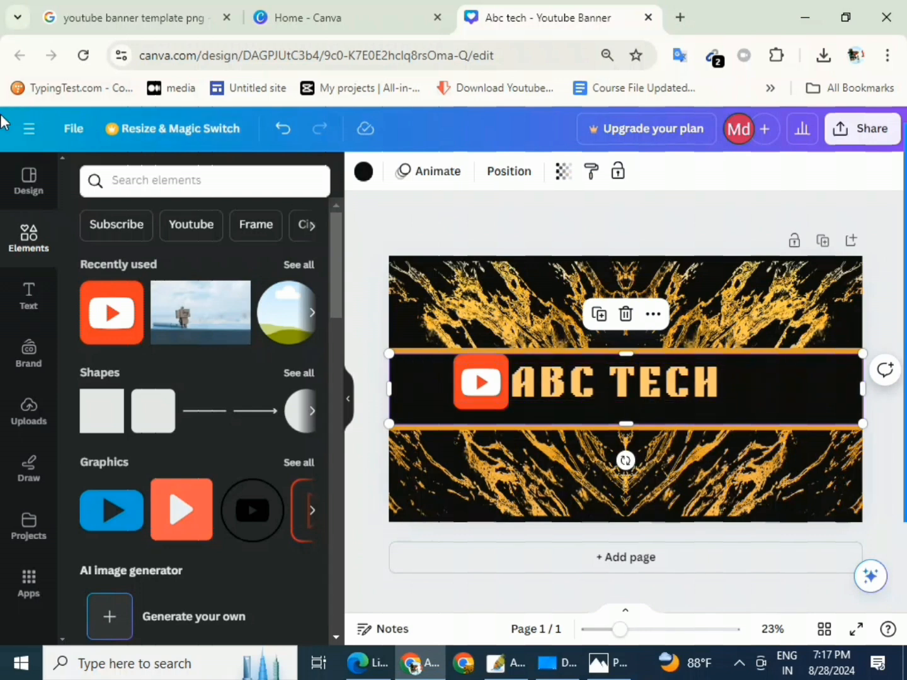
# Upload the PCI300-removebg-preview image from the Desktop to the design's uploads.
pyautogui.click(27, 412)
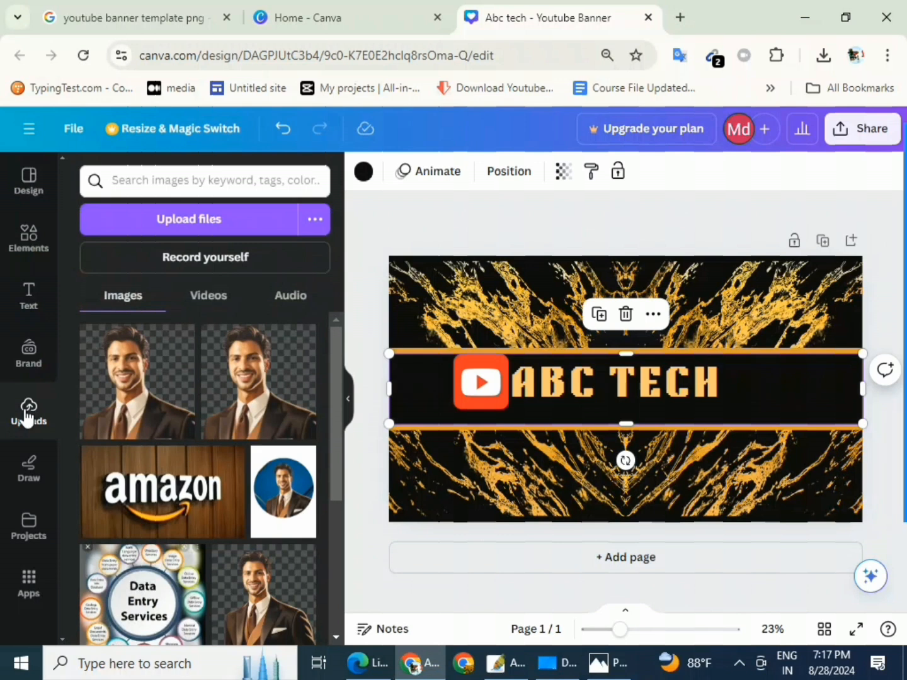
pyautogui.click(186, 224)
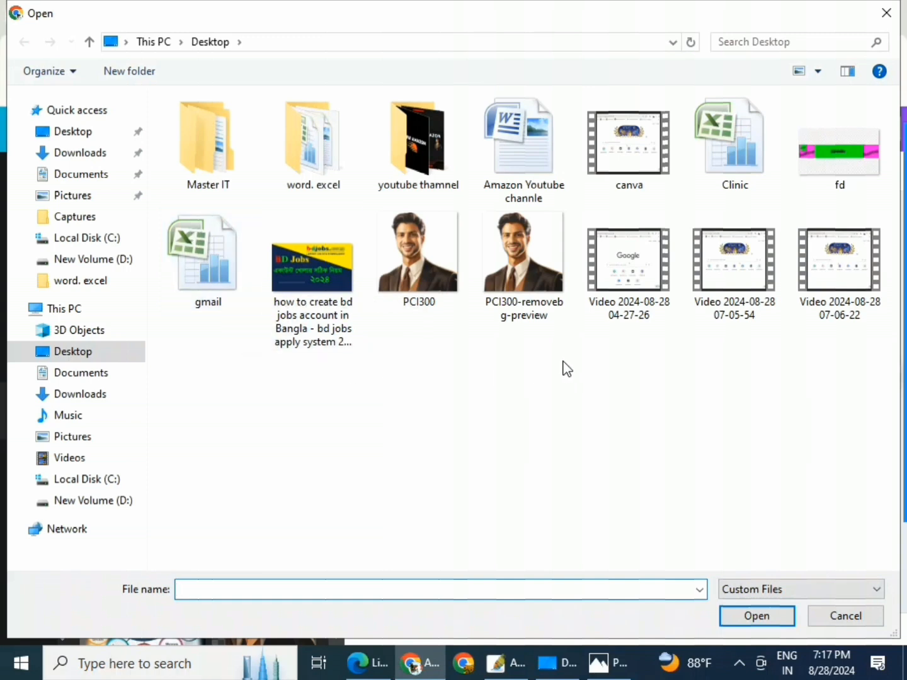
pyautogui.click(530, 257)
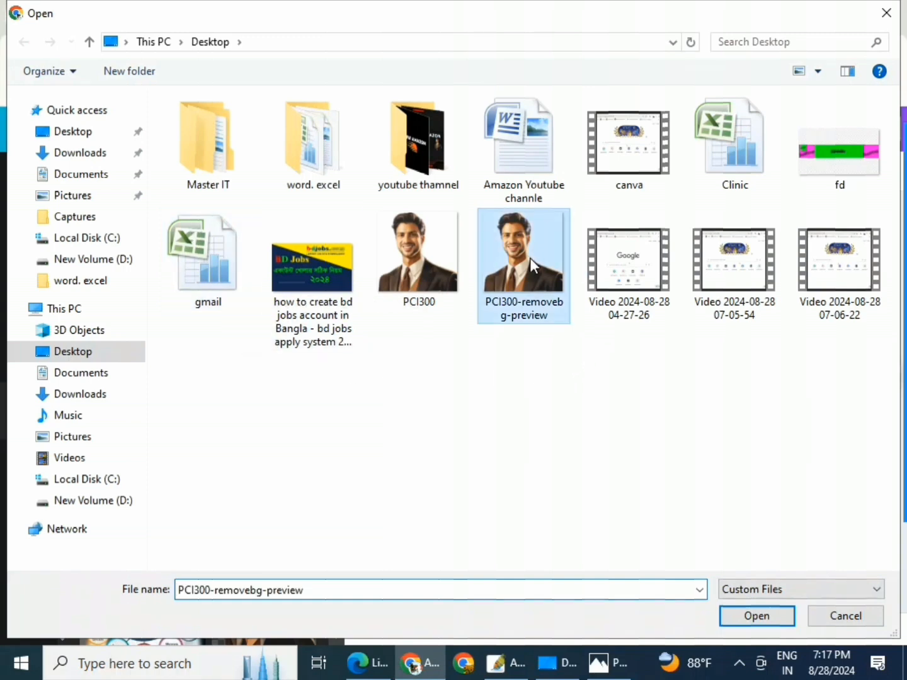
pyautogui.click(759, 621)
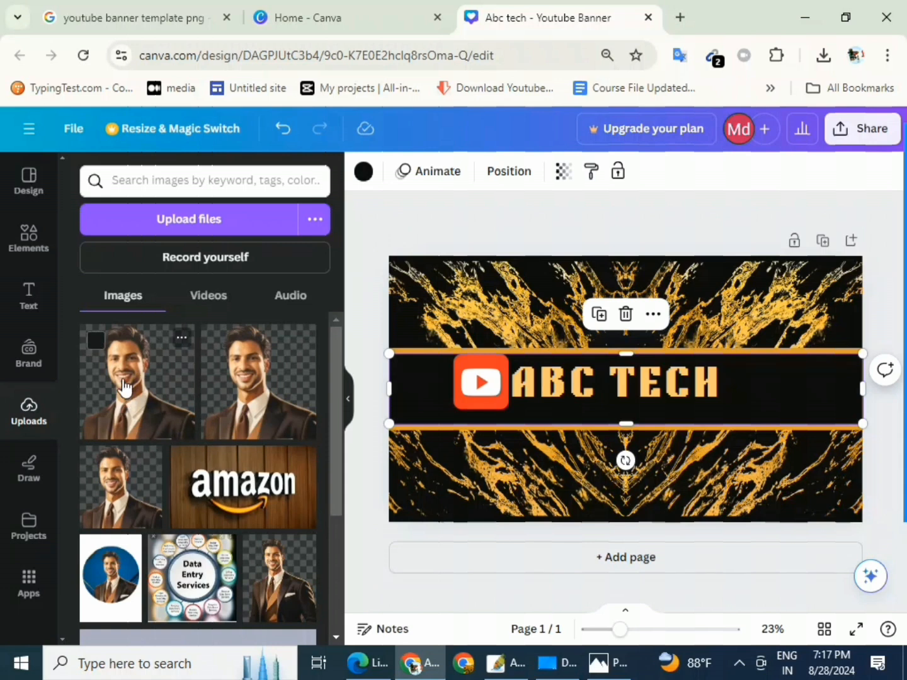
# Insert the uploaded portrait and shrink it to fit the central black band, right after the ABC TECH heading.
pyautogui.click(124, 388)
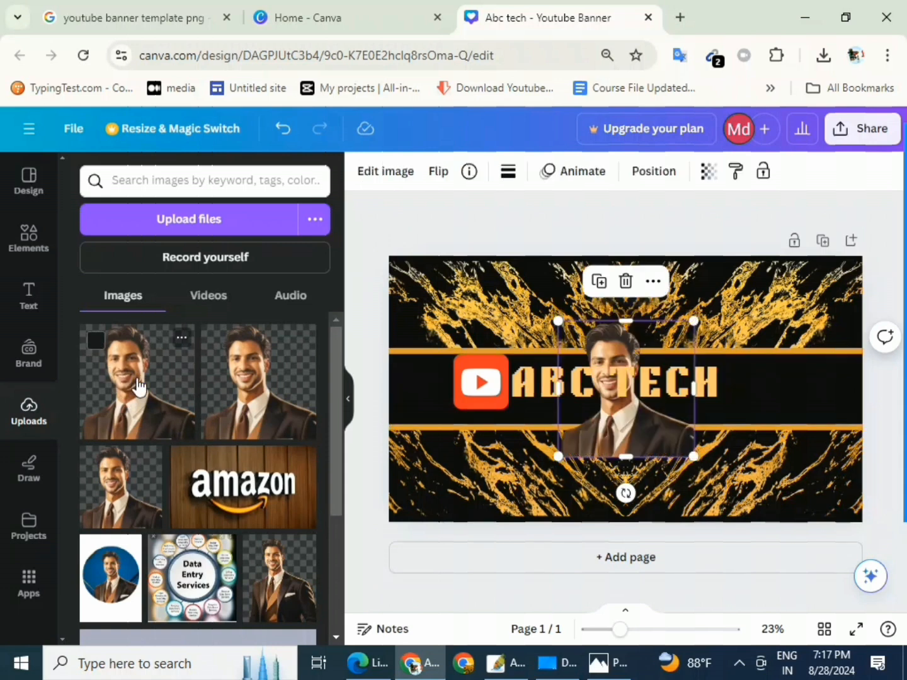
pyautogui.moveTo(633, 428); pyautogui.dragTo(775, 396)
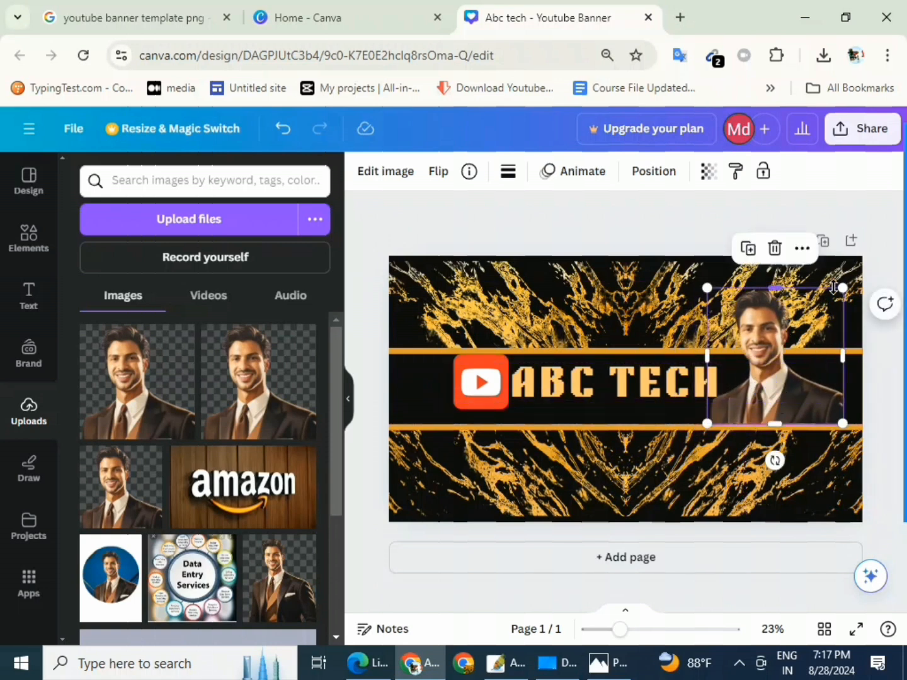
pyautogui.moveTo(829, 283); pyautogui.dragTo(795, 354)
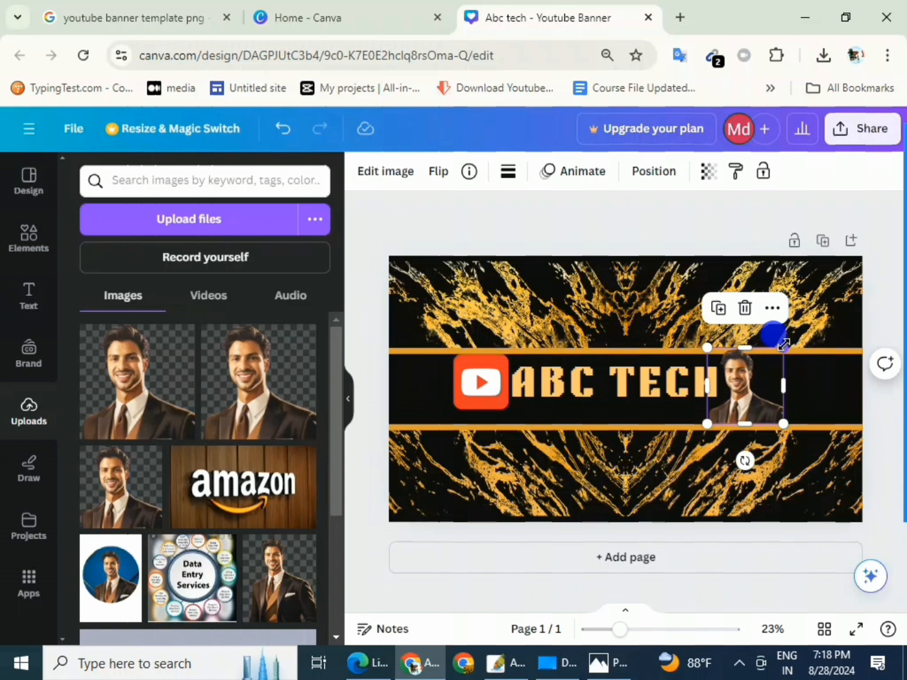
pyautogui.click(616, 455)
pyautogui.click(668, 458)
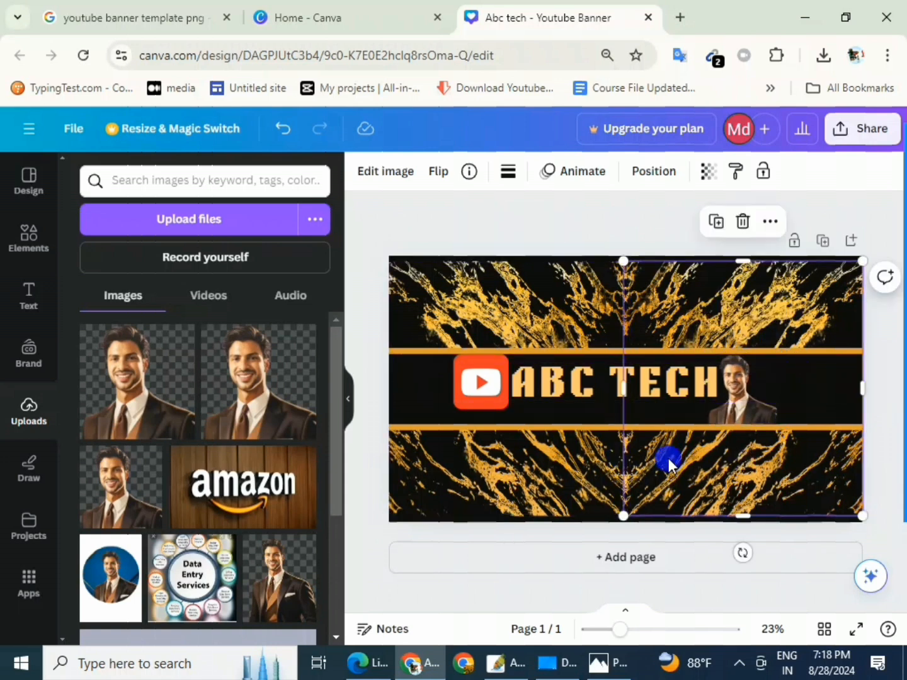
pyautogui.moveTo(742, 405); pyautogui.dragTo(746, 412)
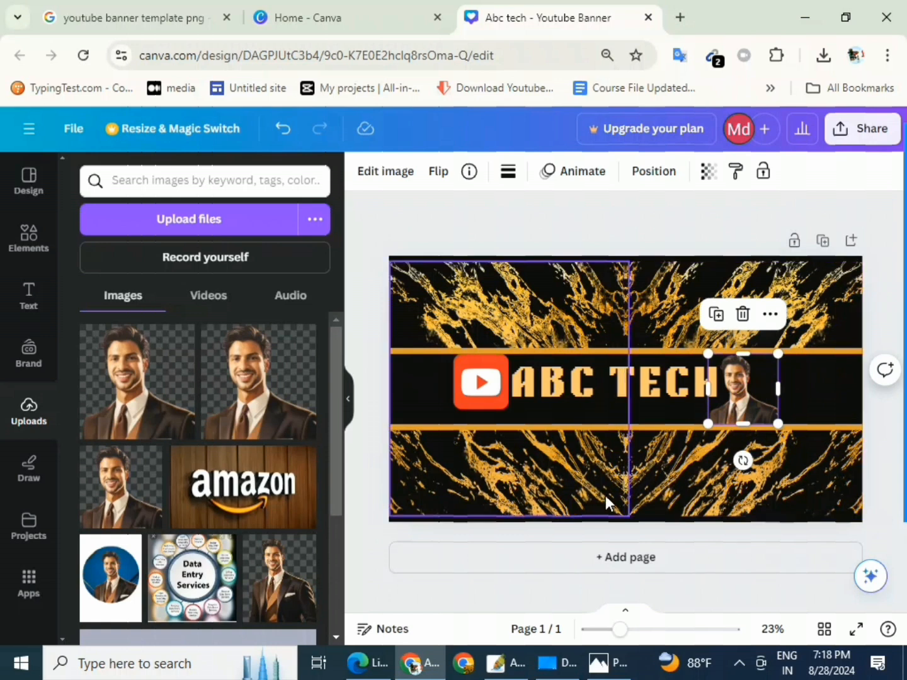
pyautogui.click(624, 527)
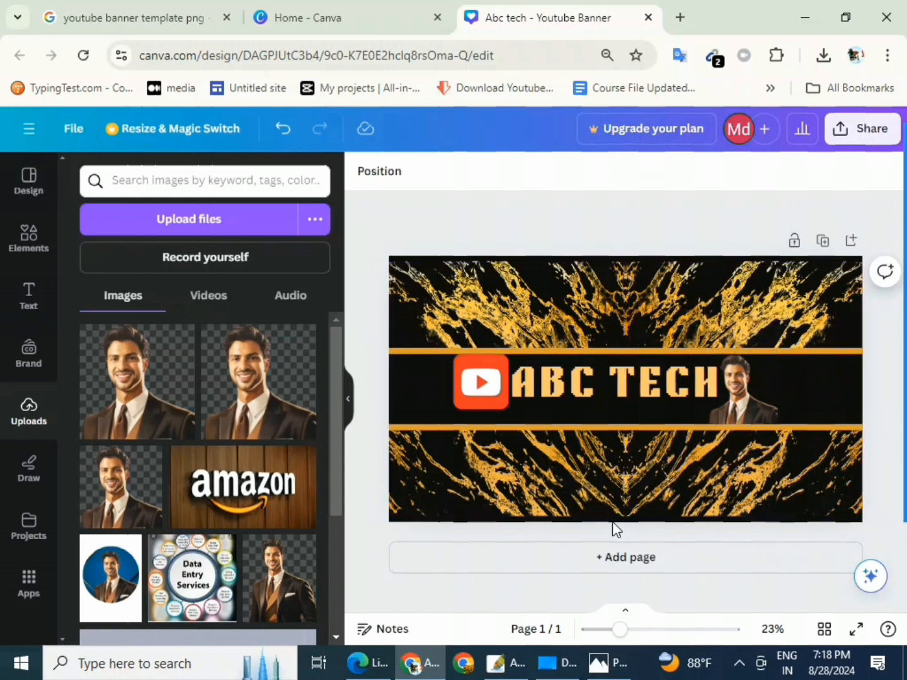
# Recolour the whole ABC TECH heading with the light green default solid colour.
pyautogui.click(582, 378)
pyautogui.doubleClick(579, 380)
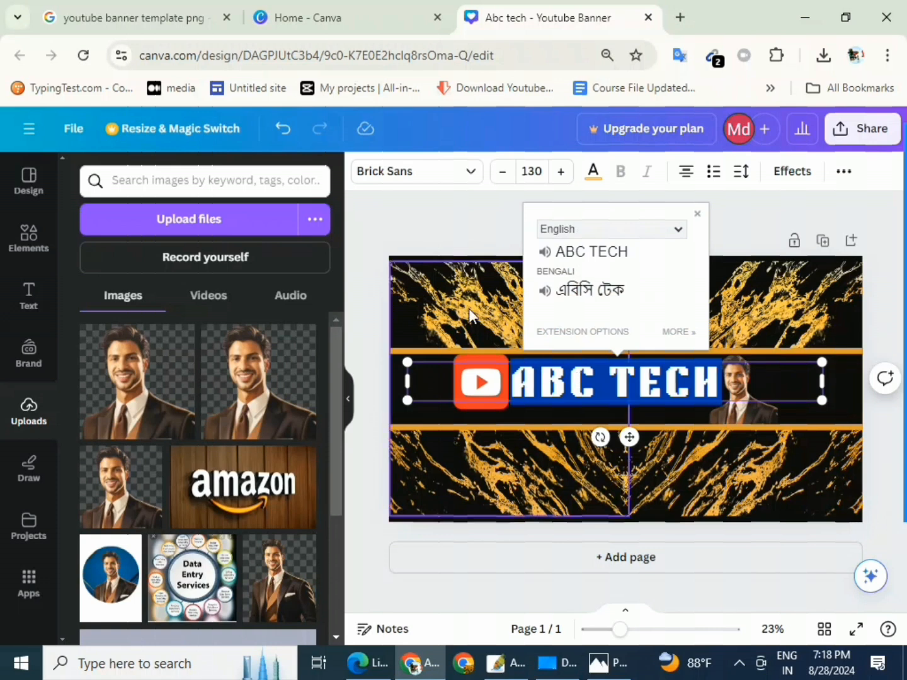
pyautogui.click(594, 184)
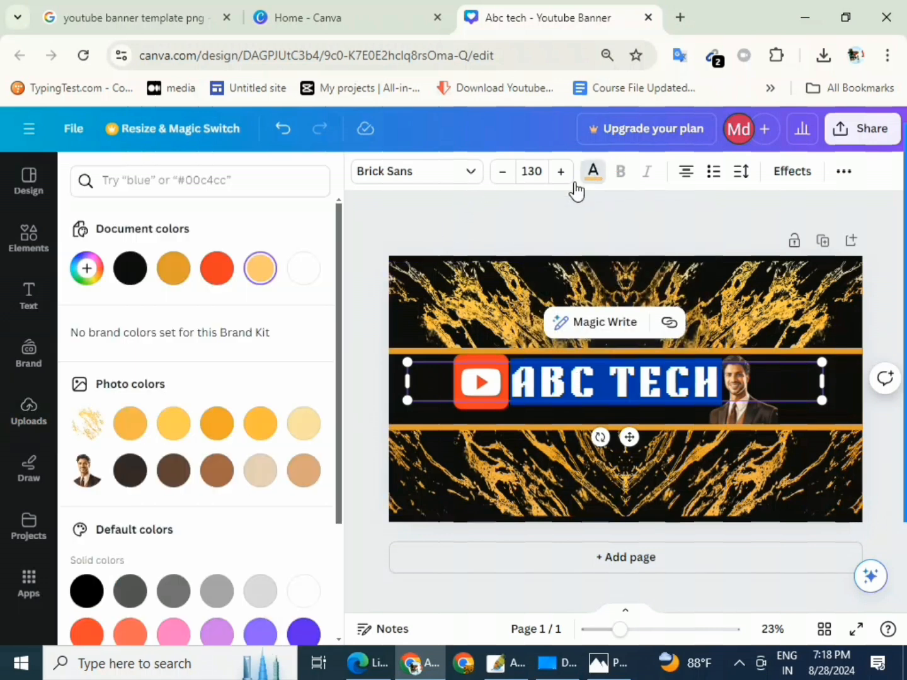
pyautogui.scroll(-3, 193, 447)
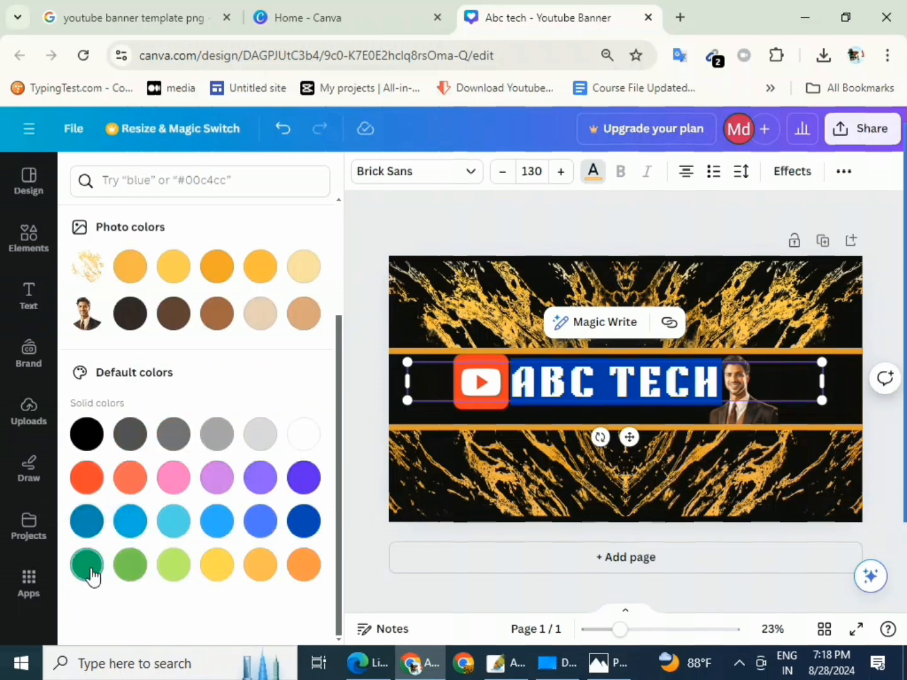
pyautogui.click(176, 569)
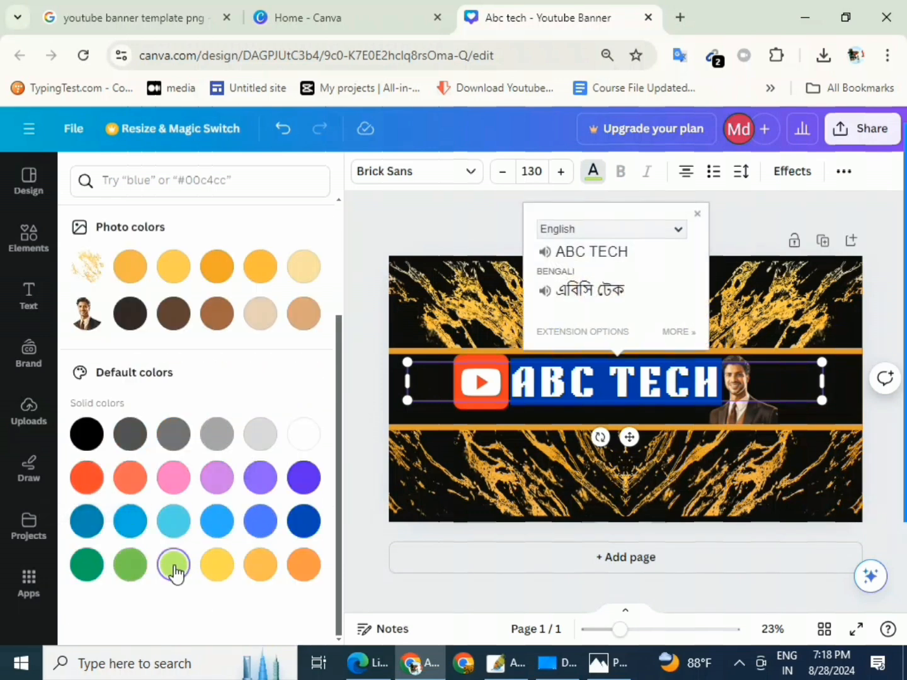
# Change the heading's text colour to a custom, more saturated lime green.
pyautogui.scroll(5, 171, 548)
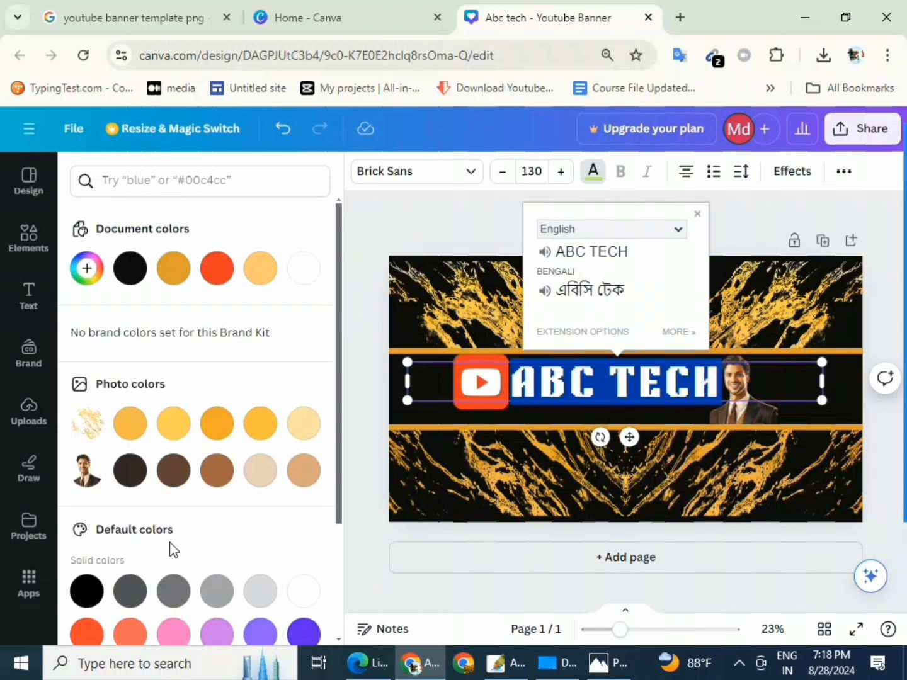
pyautogui.click(89, 270)
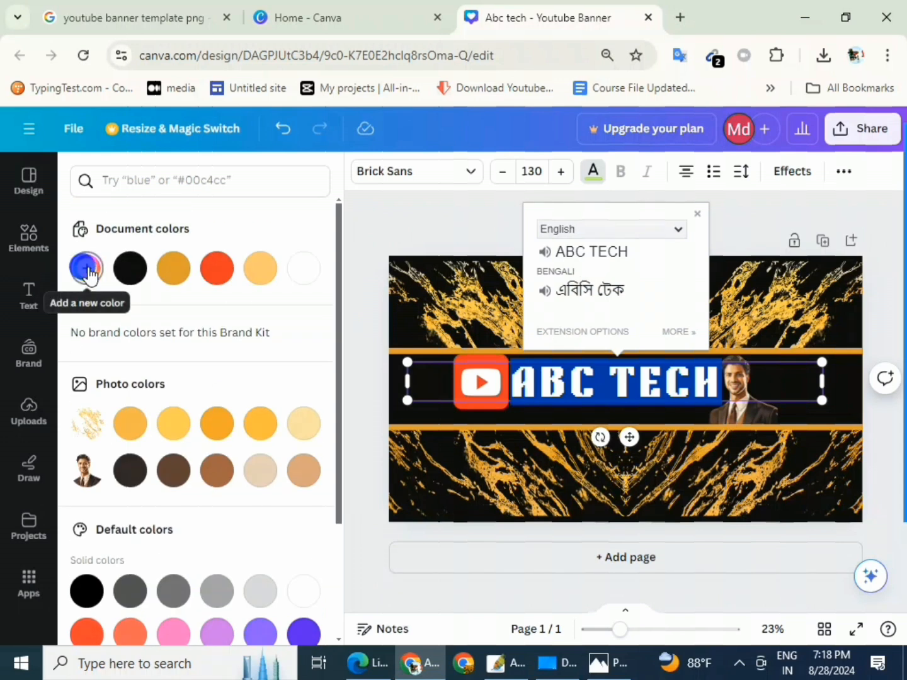
pyautogui.click(269, 309)
pyautogui.moveTo(270, 309)
pyautogui.mouseDown()
pyautogui.moveTo(184, 299)
pyautogui.moveTo(171, 314)
pyautogui.moveTo(280, 309)
pyautogui.mouseUp()
pyautogui.click(626, 298)
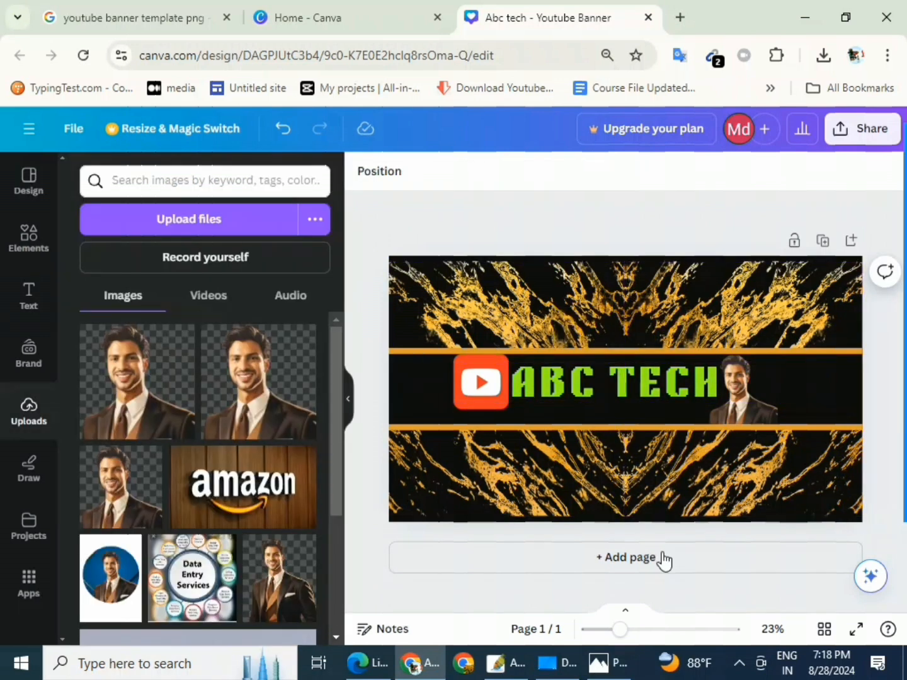
pyautogui.click(706, 483)
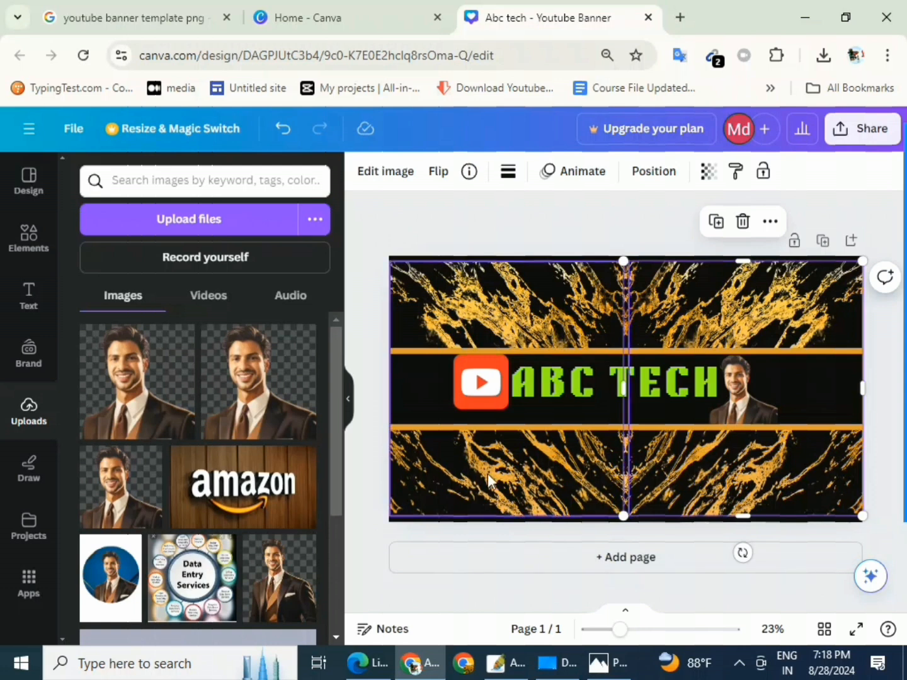